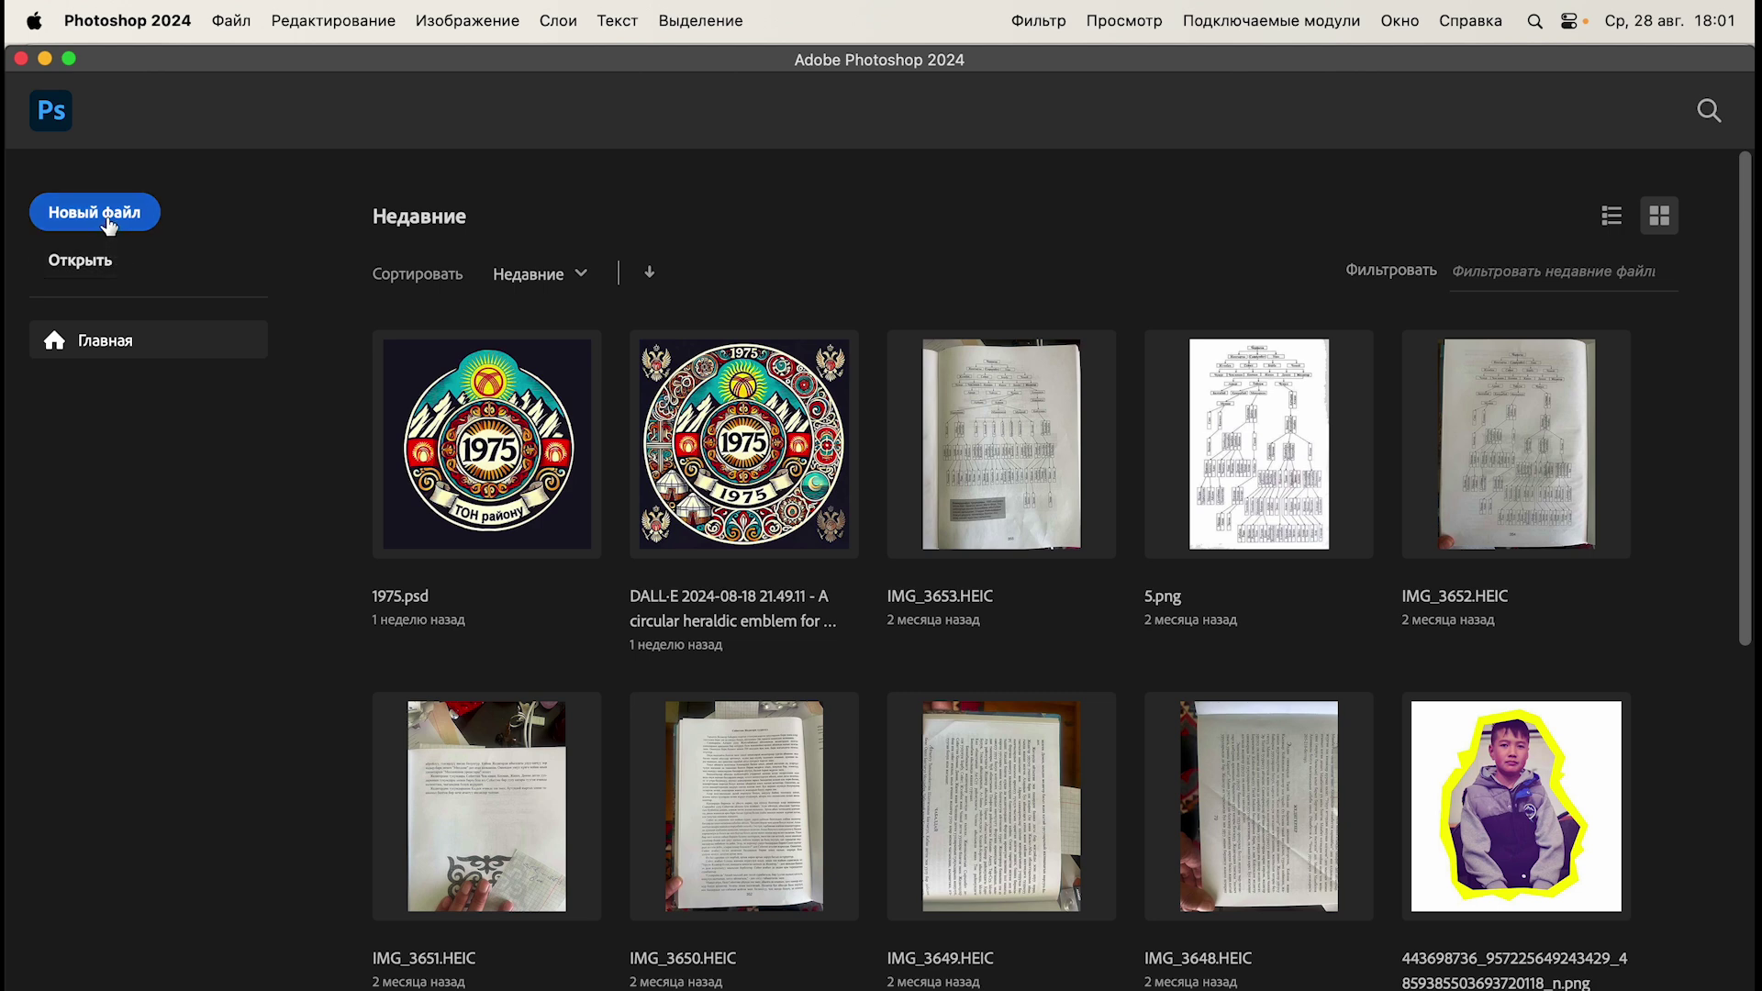
Step: Create a new document 10 by 10 centimetres at 118,11 pixels/centimetre with RGB colour and a white background
{"action": "left_click", "coordinate": [109, 225]}
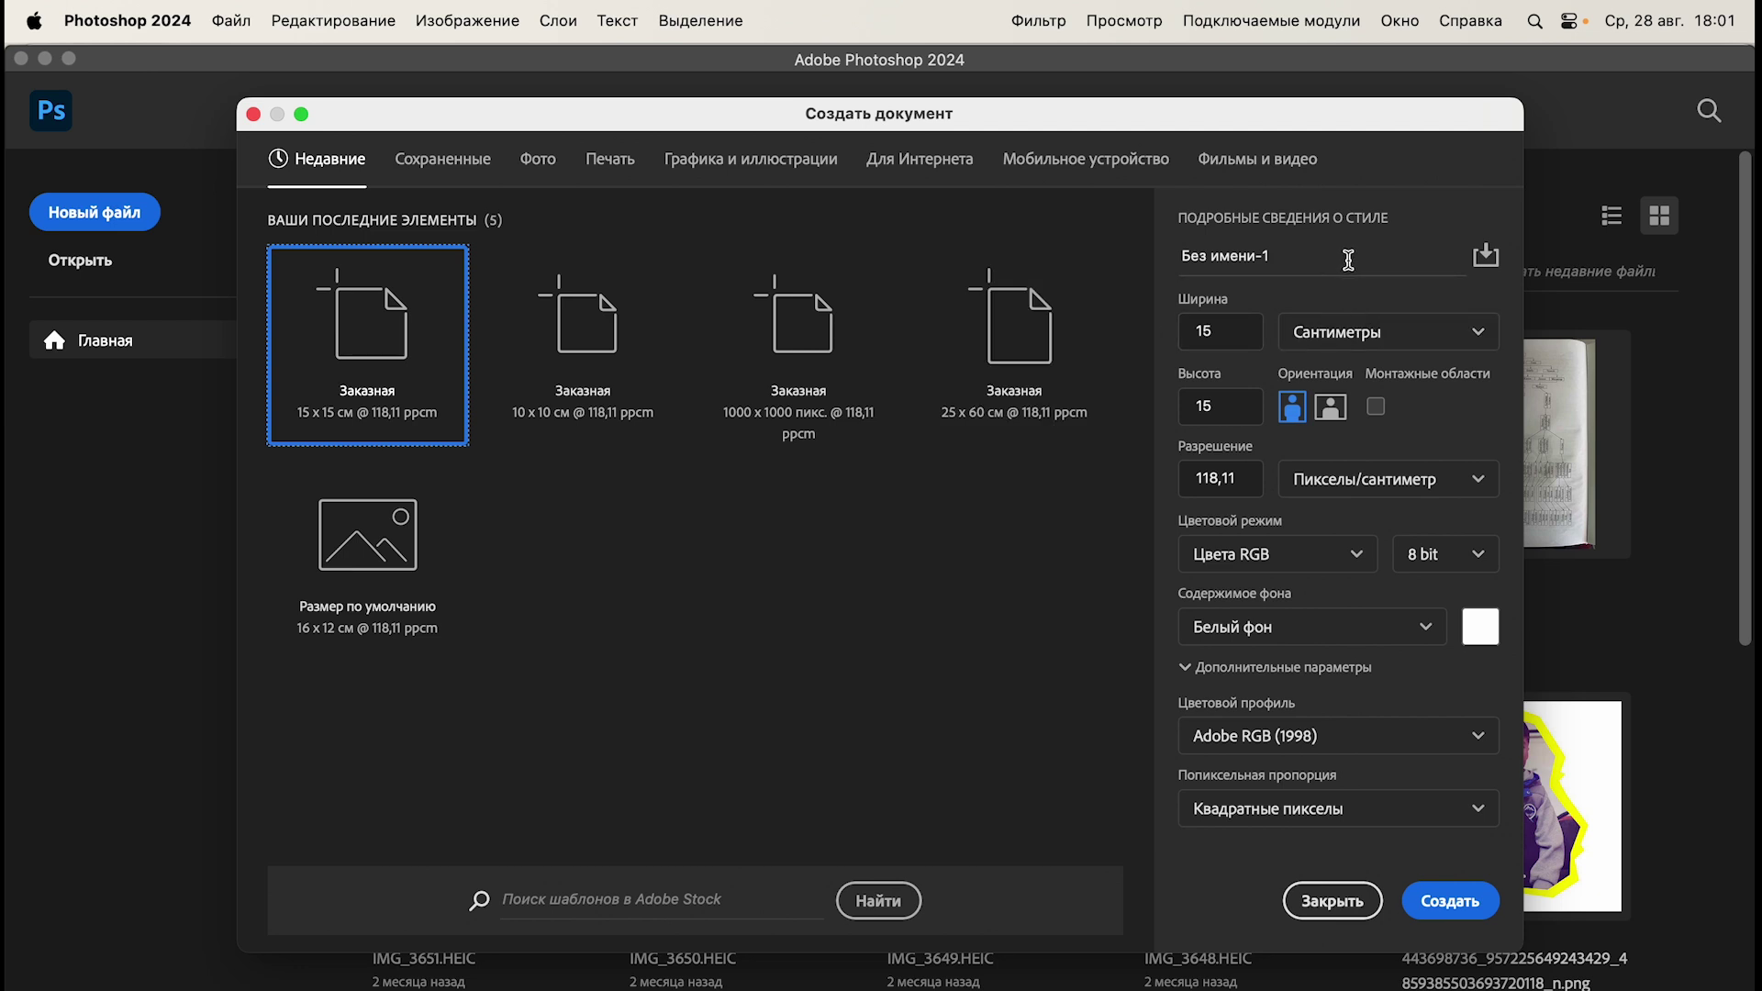
{"action": "left_click", "coordinate": [1352, 339]}
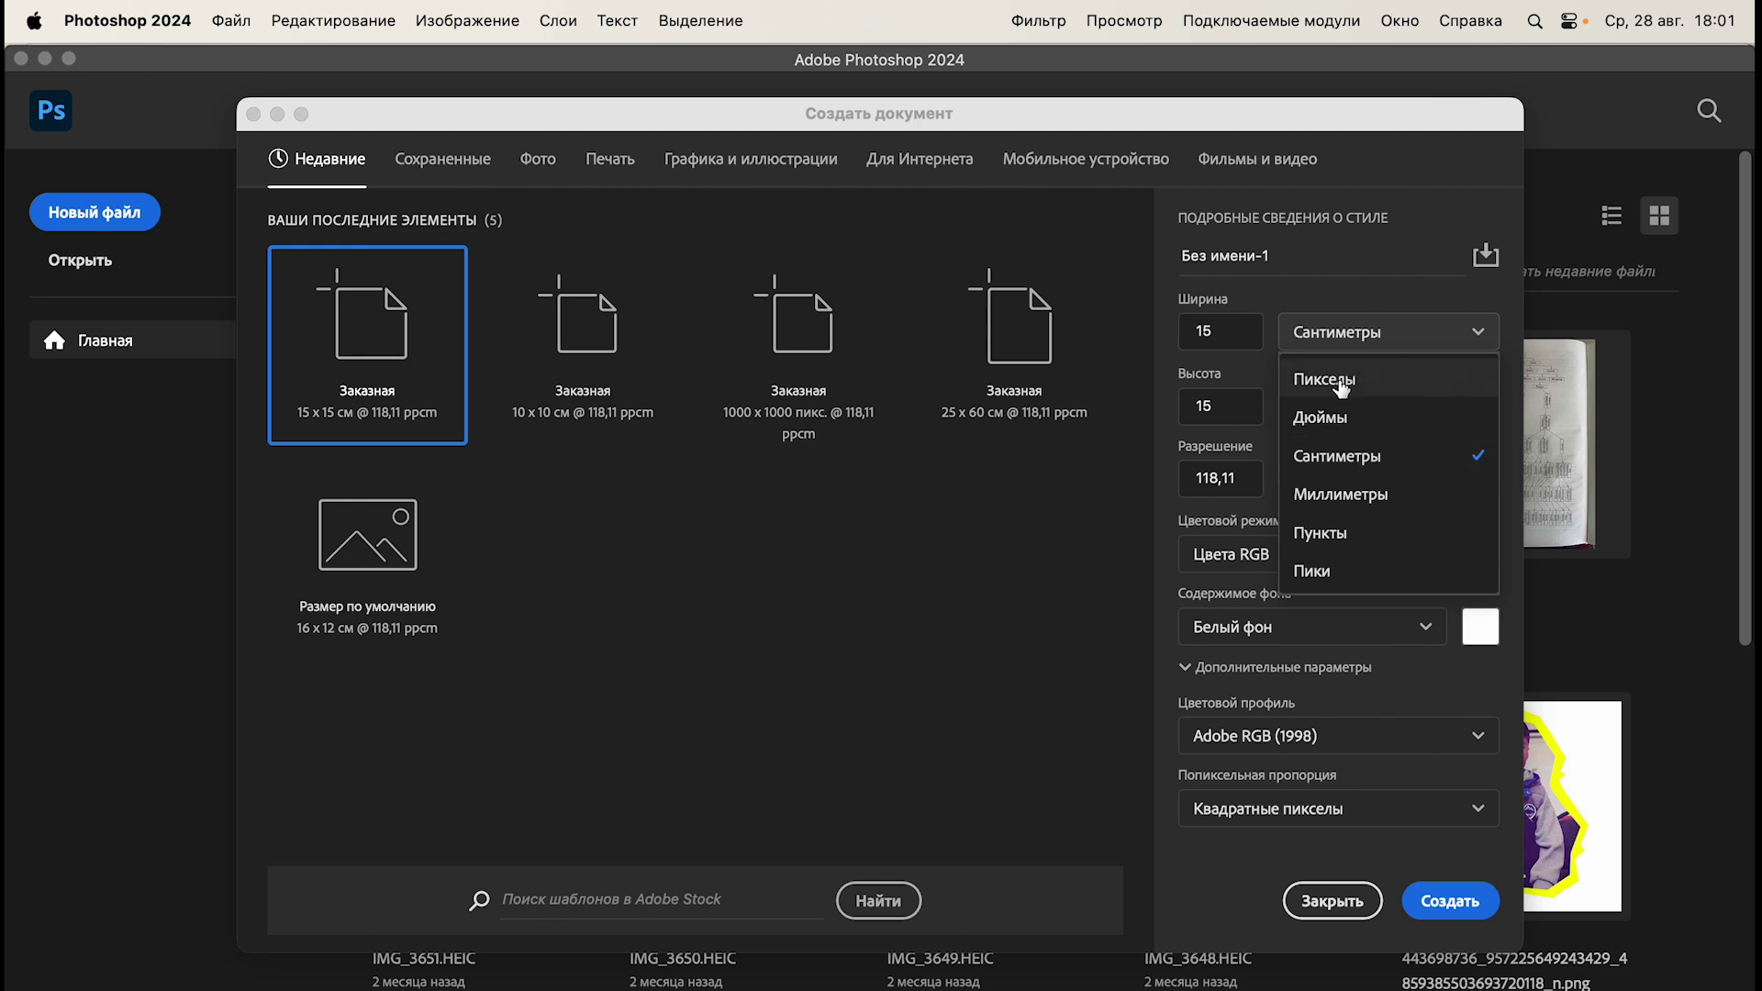
{"action": "left_click", "coordinate": [1339, 459]}
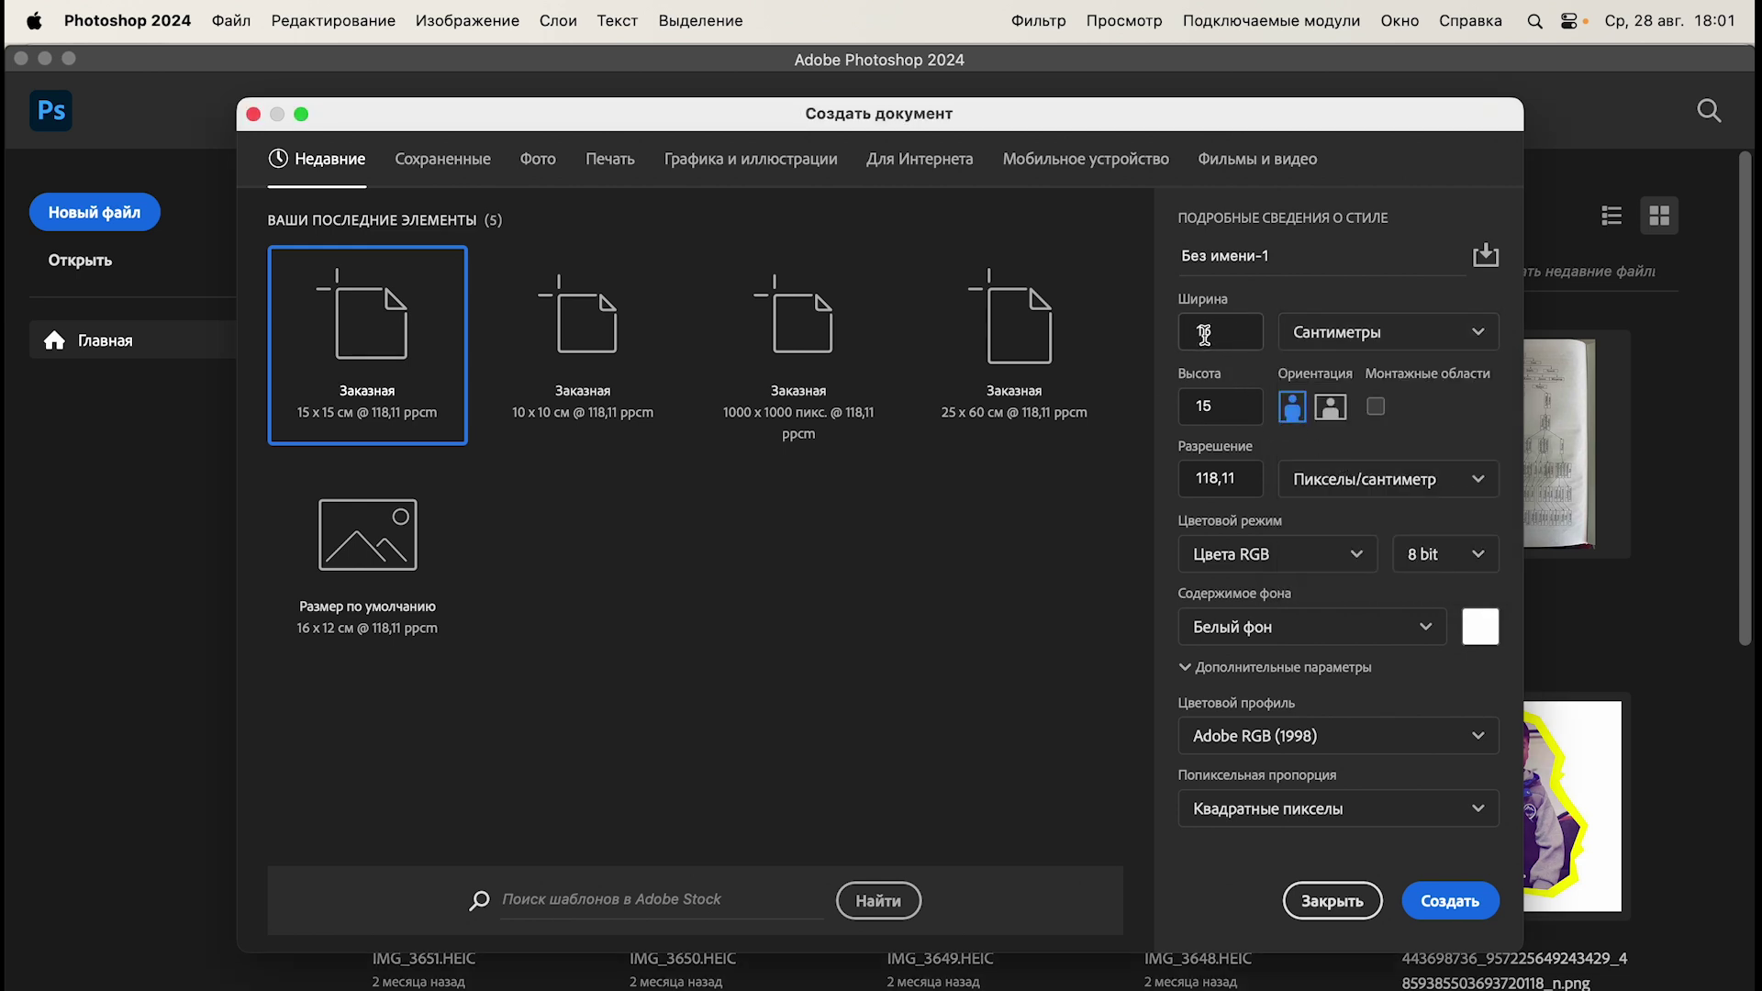
{"action": "left_click", "coordinate": [1220, 406]}
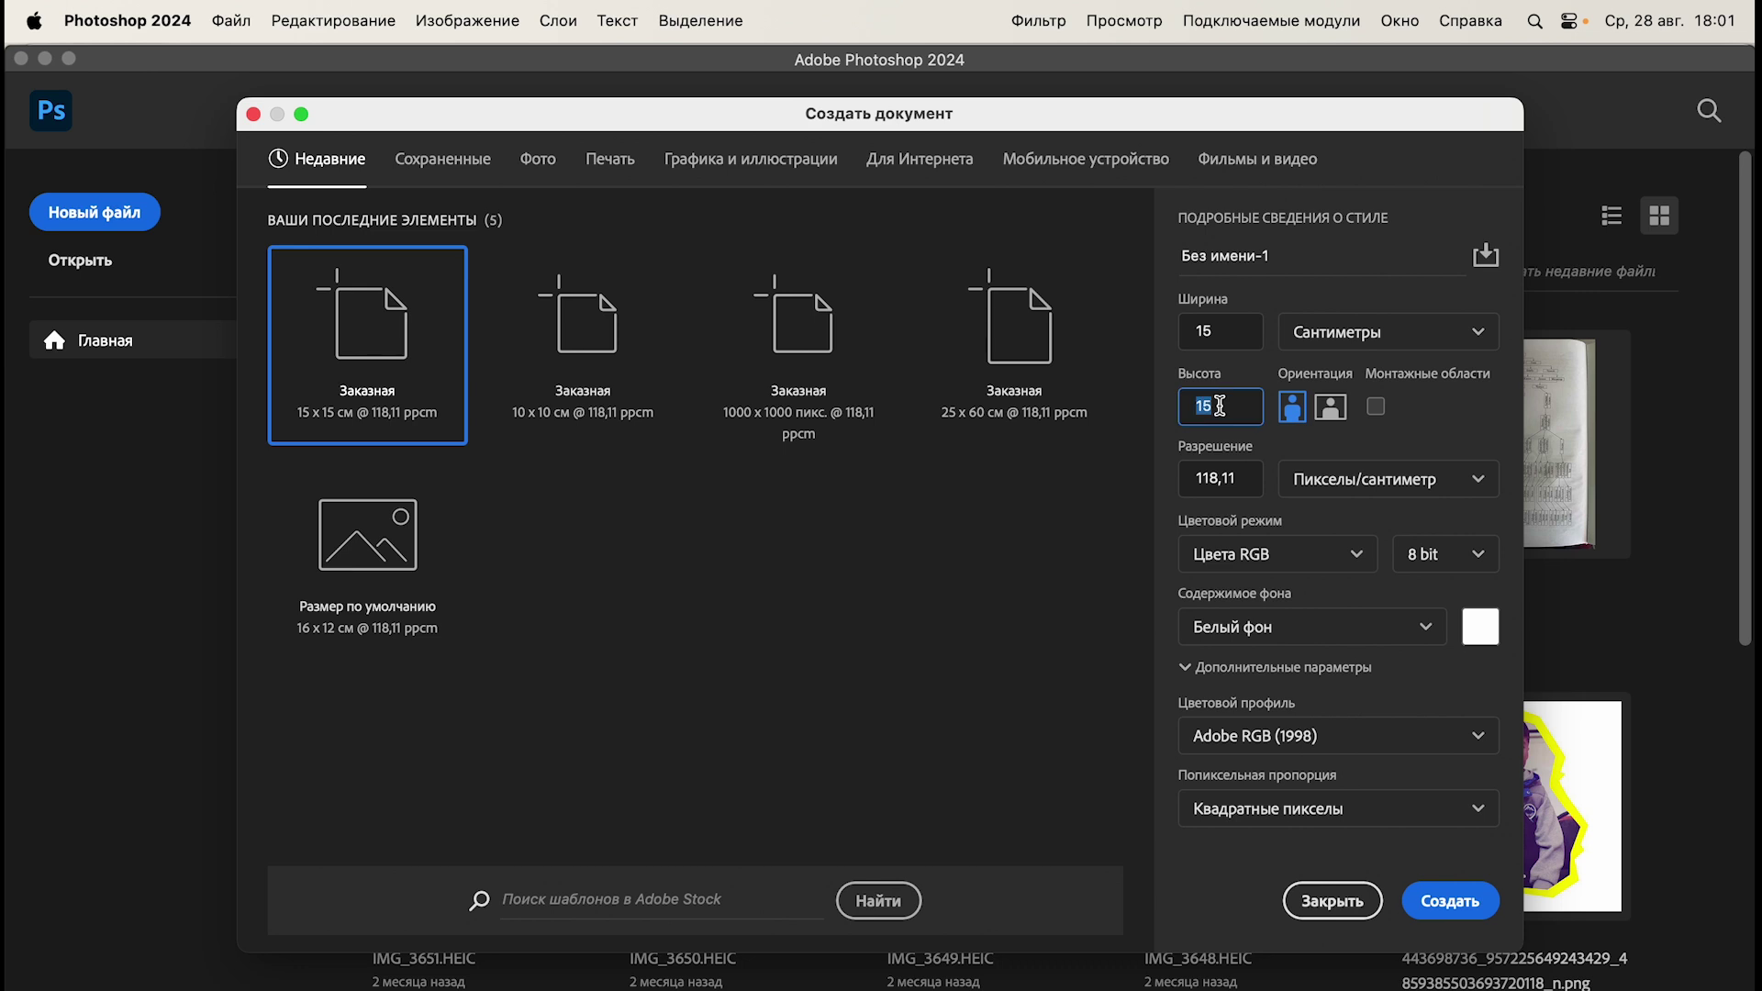
{"action": "left_click", "coordinate": [1223, 332]}
{"action": "type", "text": "10"}
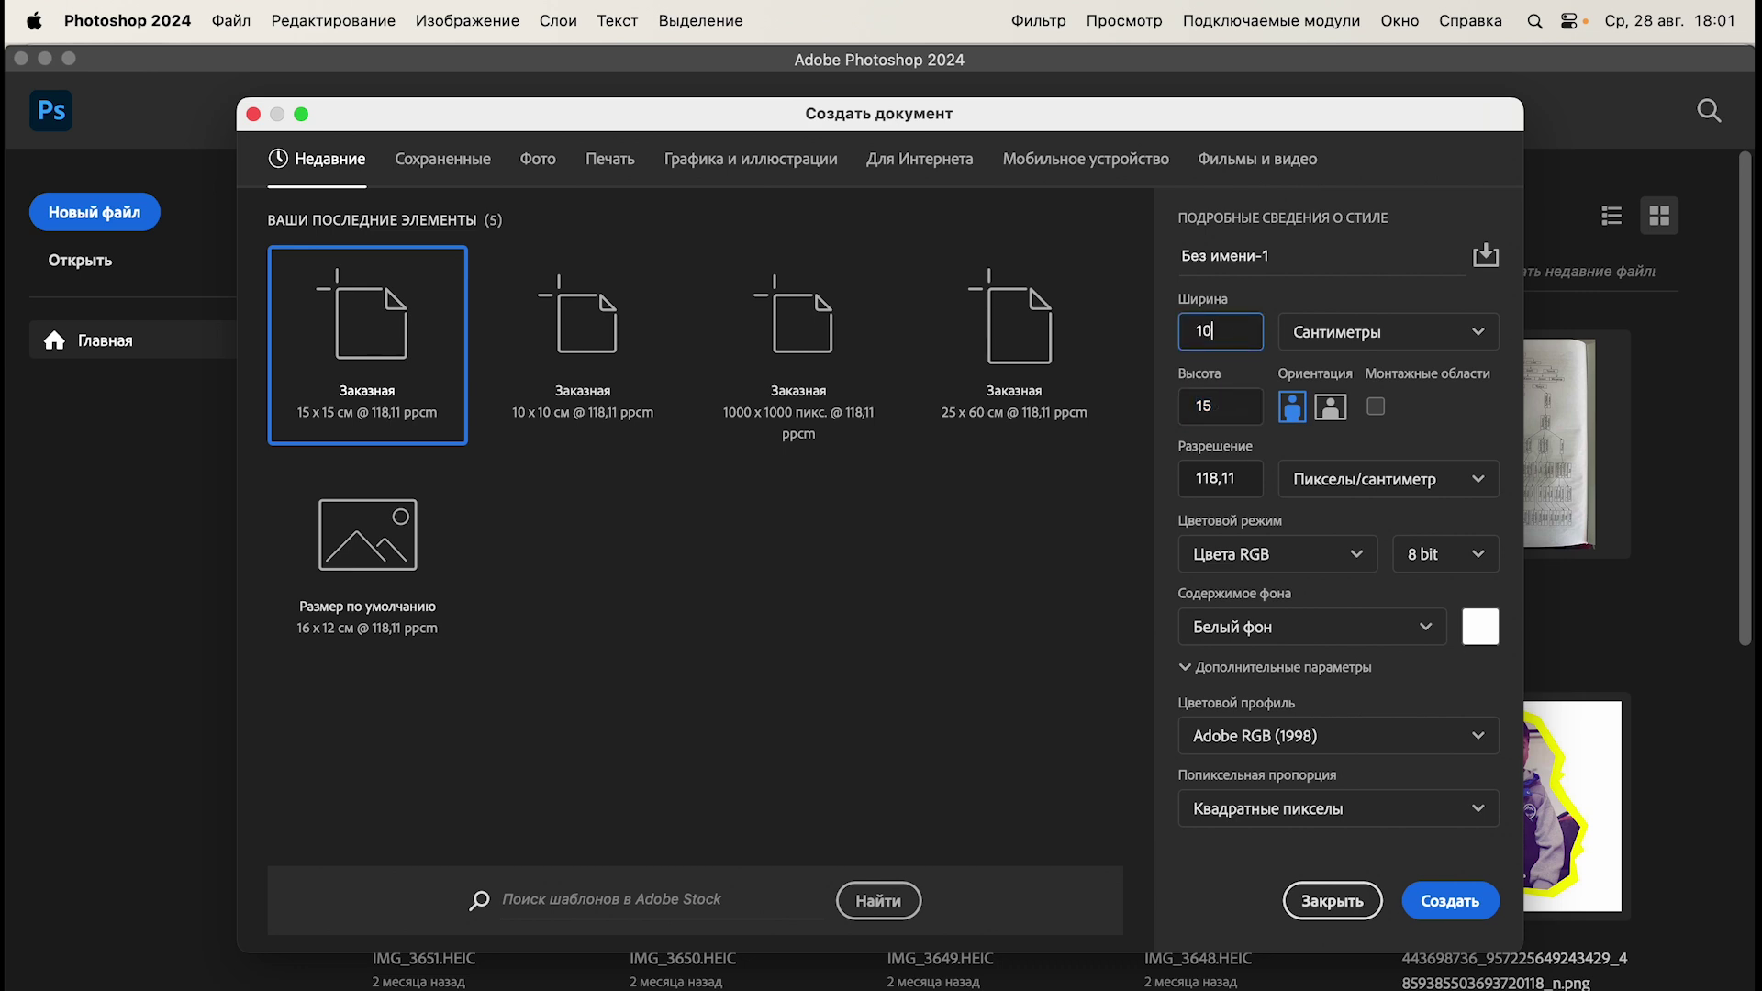
{"action": "left_click", "coordinate": [1224, 408]}
{"action": "type", "text": "10"}
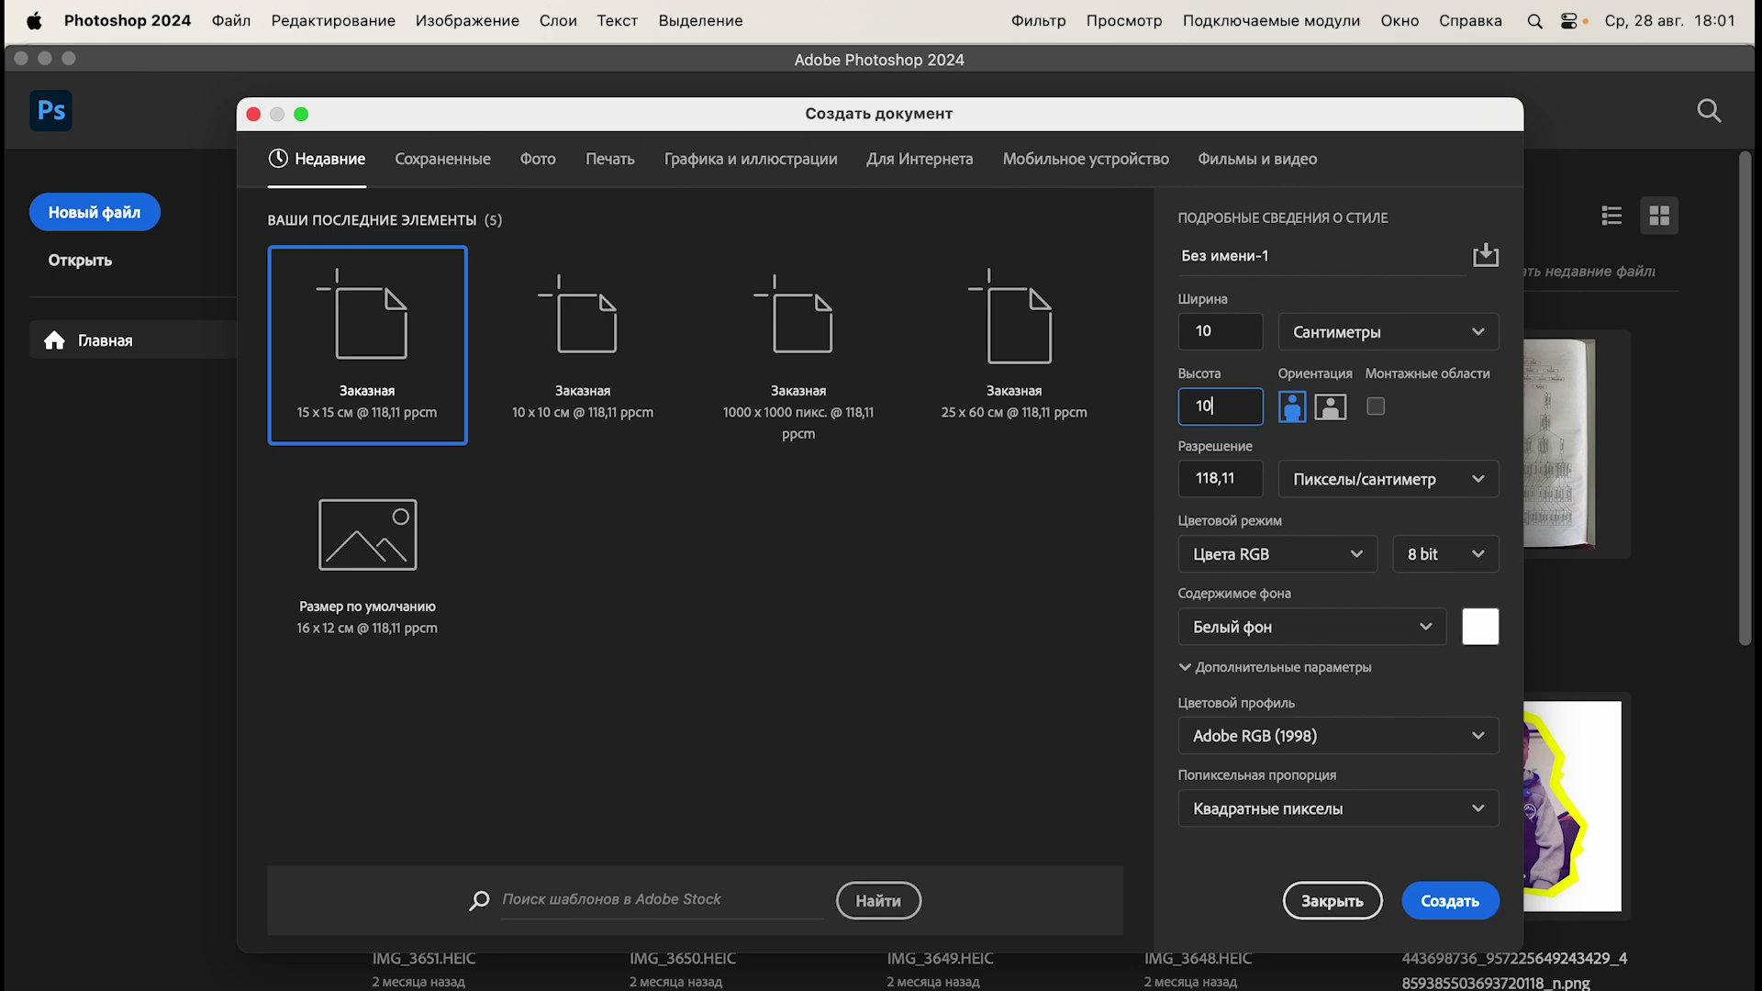
{"action": "left_click", "coordinate": [1451, 903]}
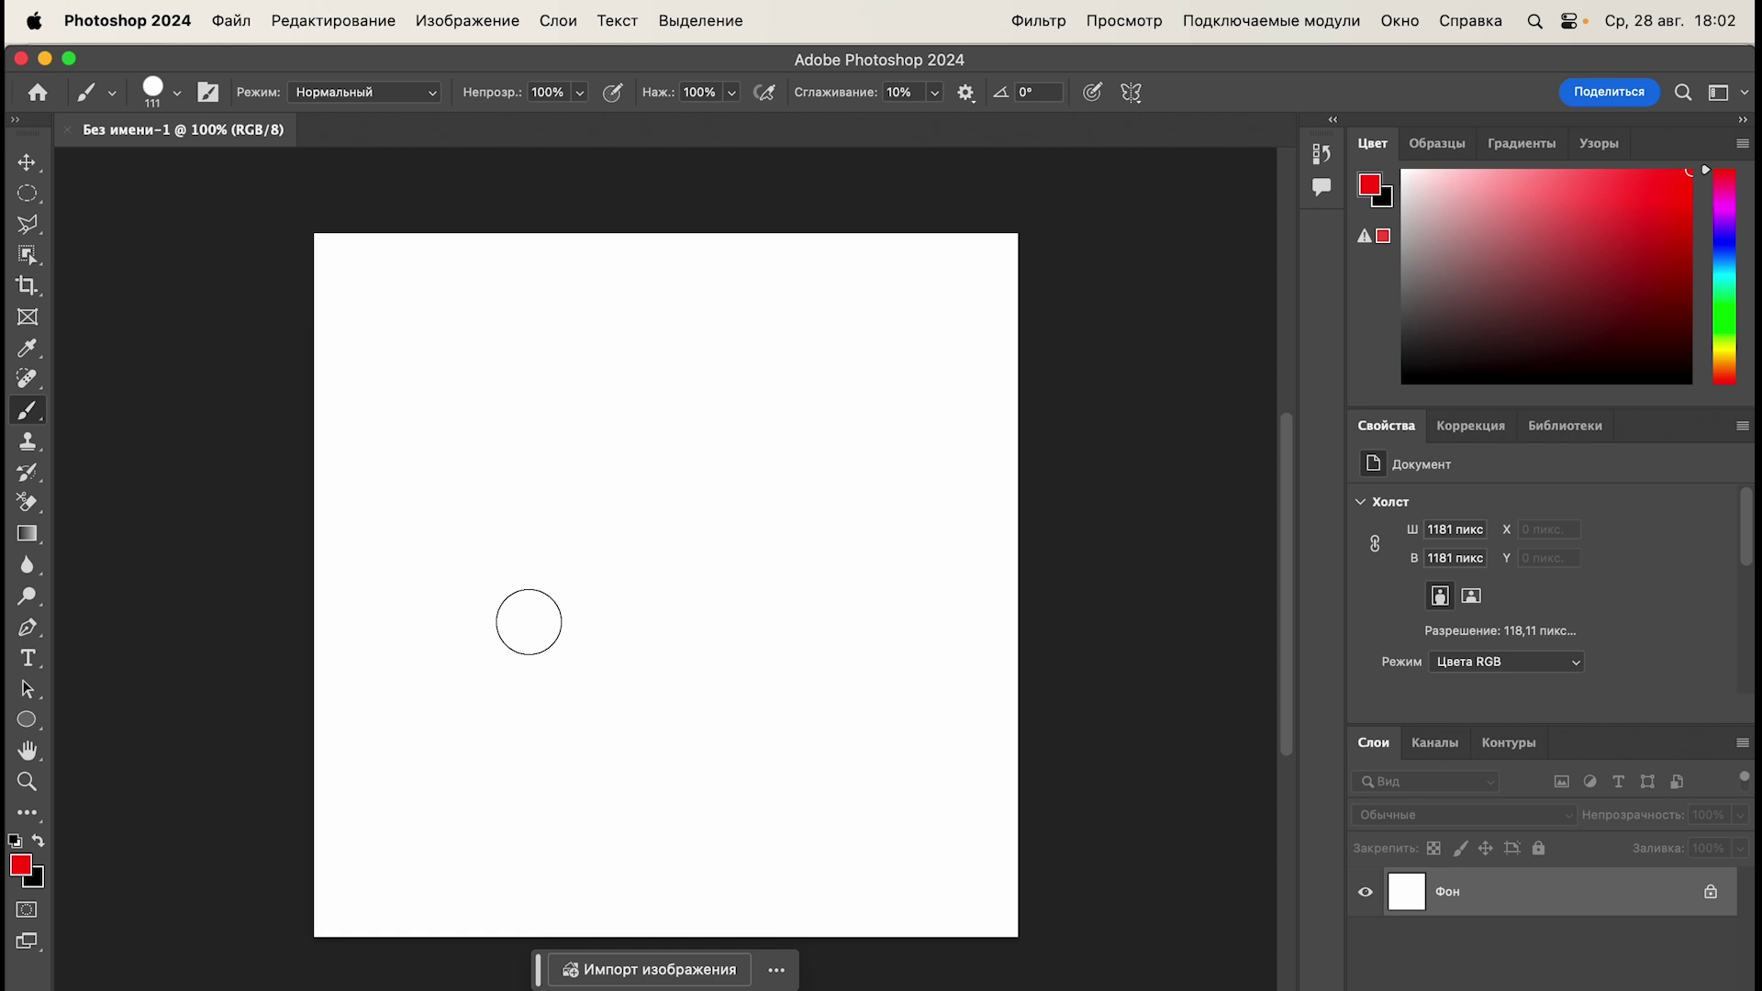
Step: Paint a thick red triangle mid-canvas, reduce the brush size to 43 px and paint a thinner rounded loop over its upper corner
{"action": "mouse_move", "coordinate": [480, 669]}
{"action": "left_mouse_down"}
{"action": "mouse_move", "coordinate": [547, 489]}
{"action": "mouse_move", "coordinate": [609, 382]}
{"action": "mouse_move", "coordinate": [903, 629]}
{"action": "mouse_move", "coordinate": [512, 692]}
{"action": "left_mouse_up"}
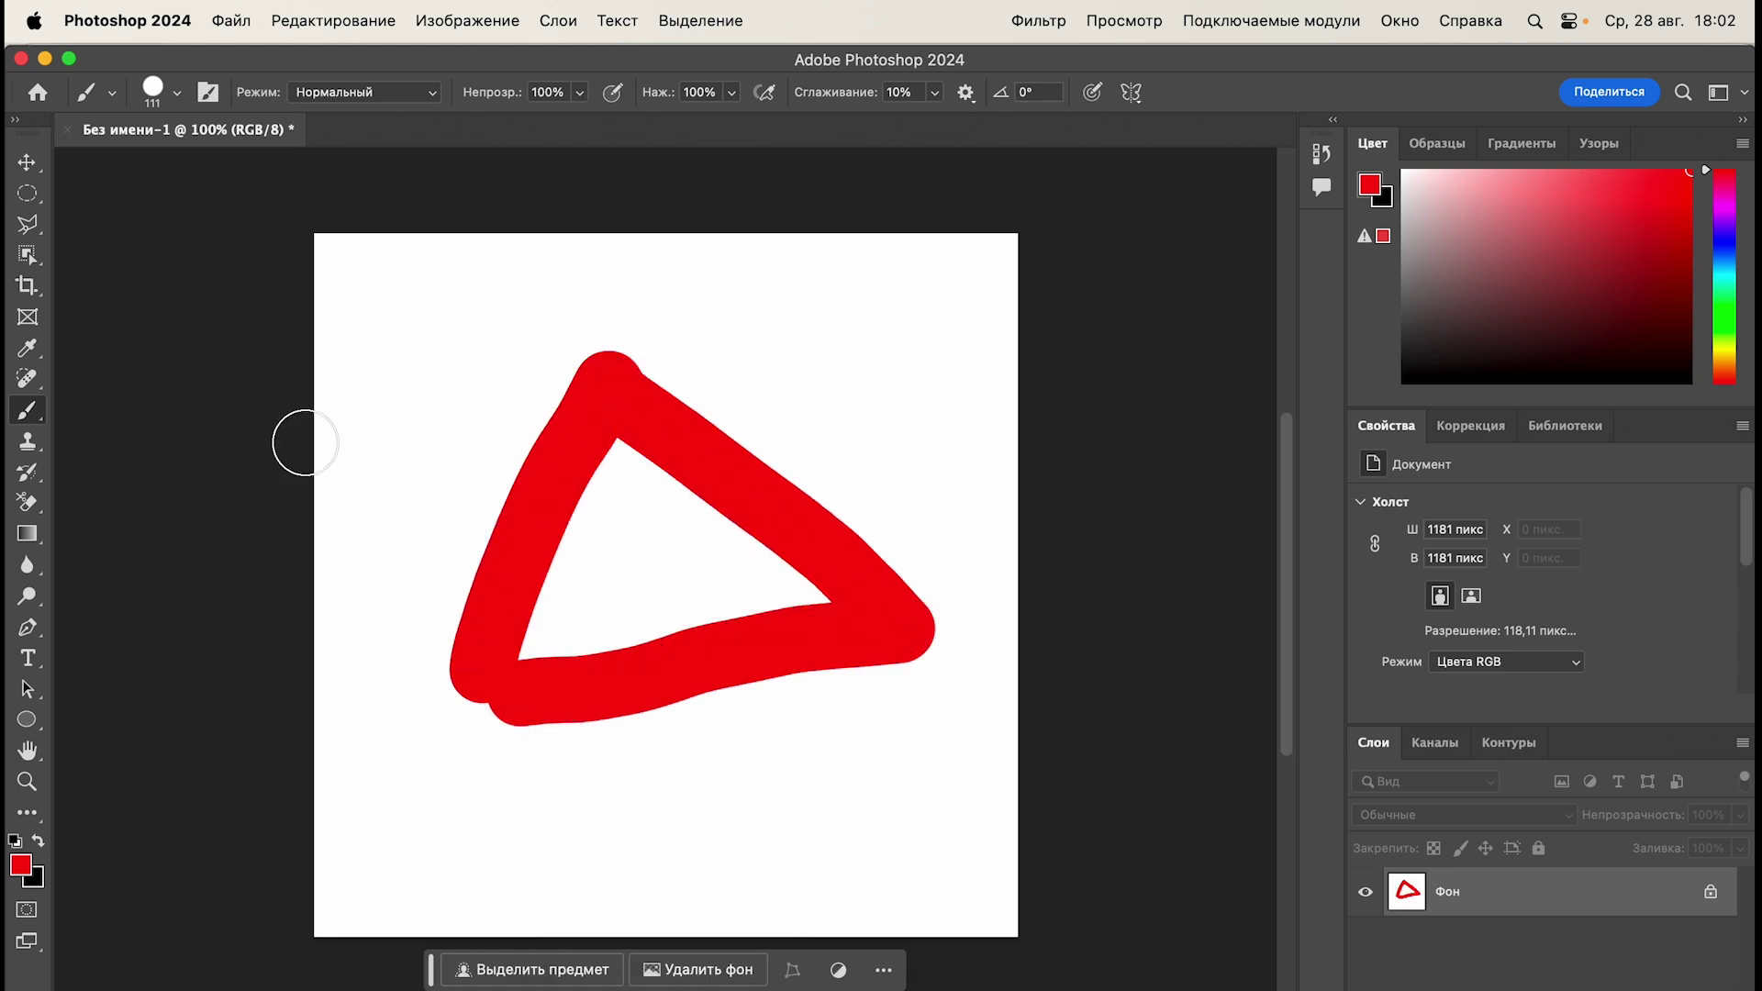
{"action": "left_click", "coordinate": [176, 93]}
{"action": "left_click_drag", "start_coordinate": [222, 169], "coordinate": [173, 170]}
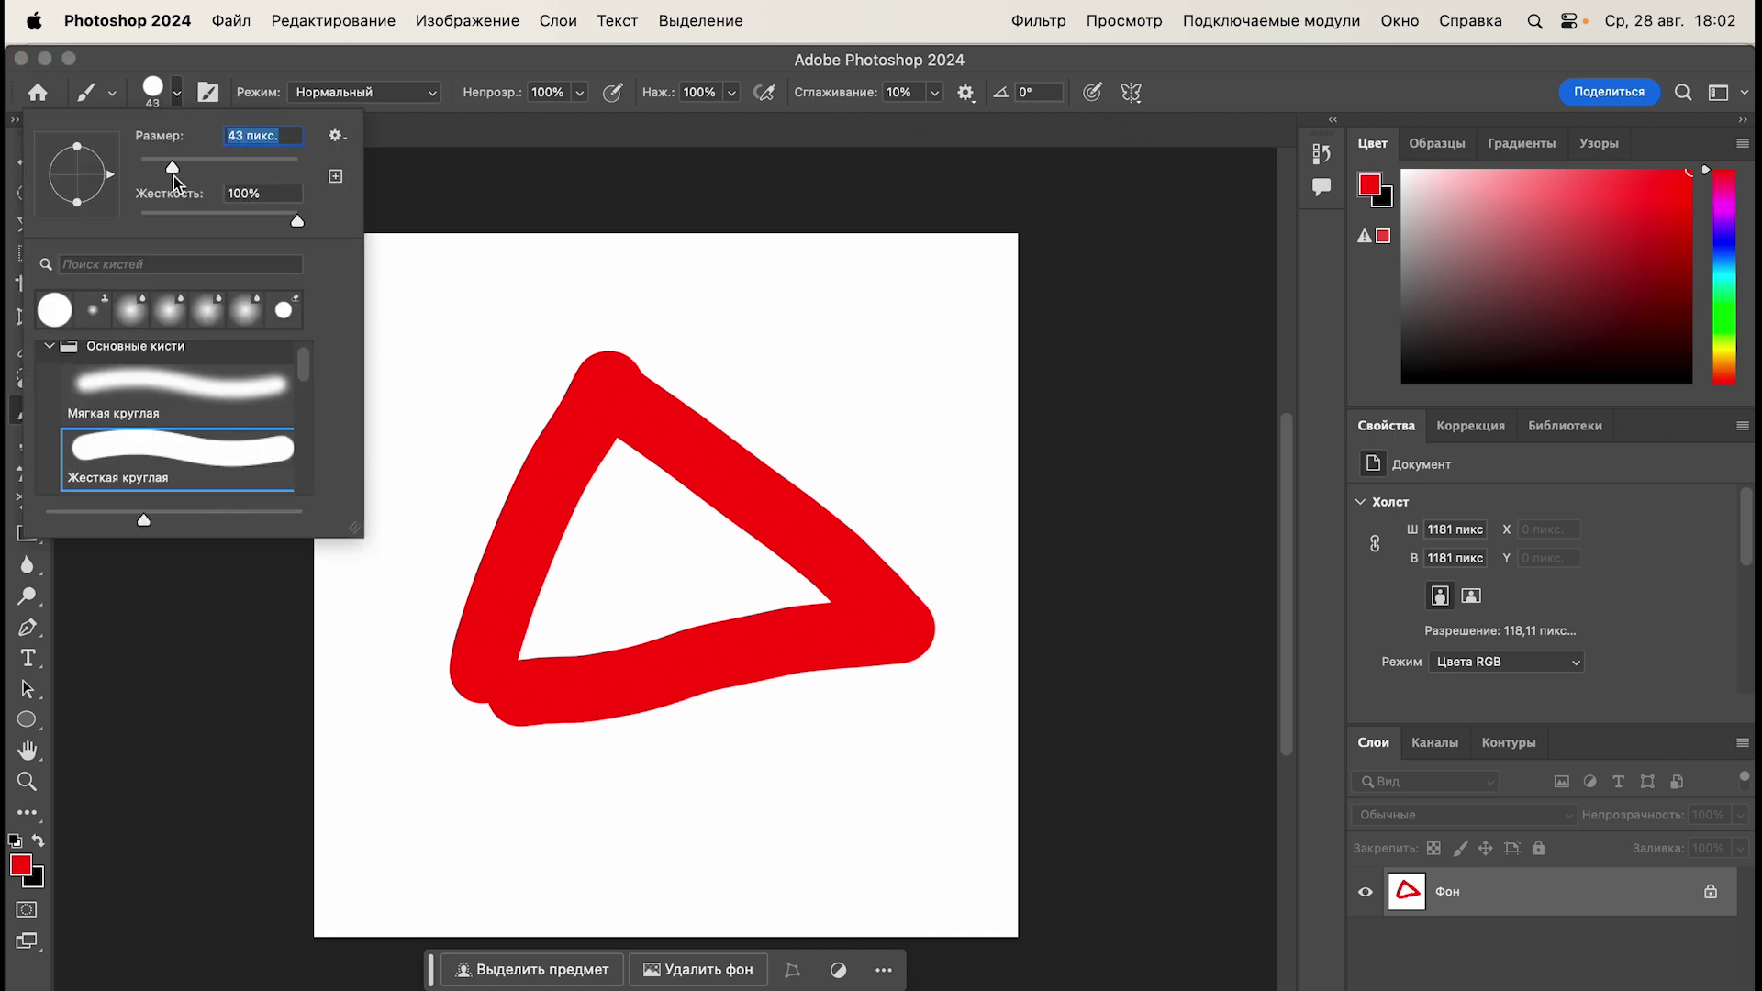
{"action": "left_click", "coordinate": [549, 448]}
{"action": "mouse_move", "coordinate": [541, 436]}
{"action": "left_mouse_down"}
{"action": "mouse_move", "coordinate": [602, 247]}
{"action": "mouse_move", "coordinate": [676, 245]}
{"action": "mouse_move", "coordinate": [750, 333]}
{"action": "mouse_move", "coordinate": [691, 415]}
{"action": "left_mouse_up"}
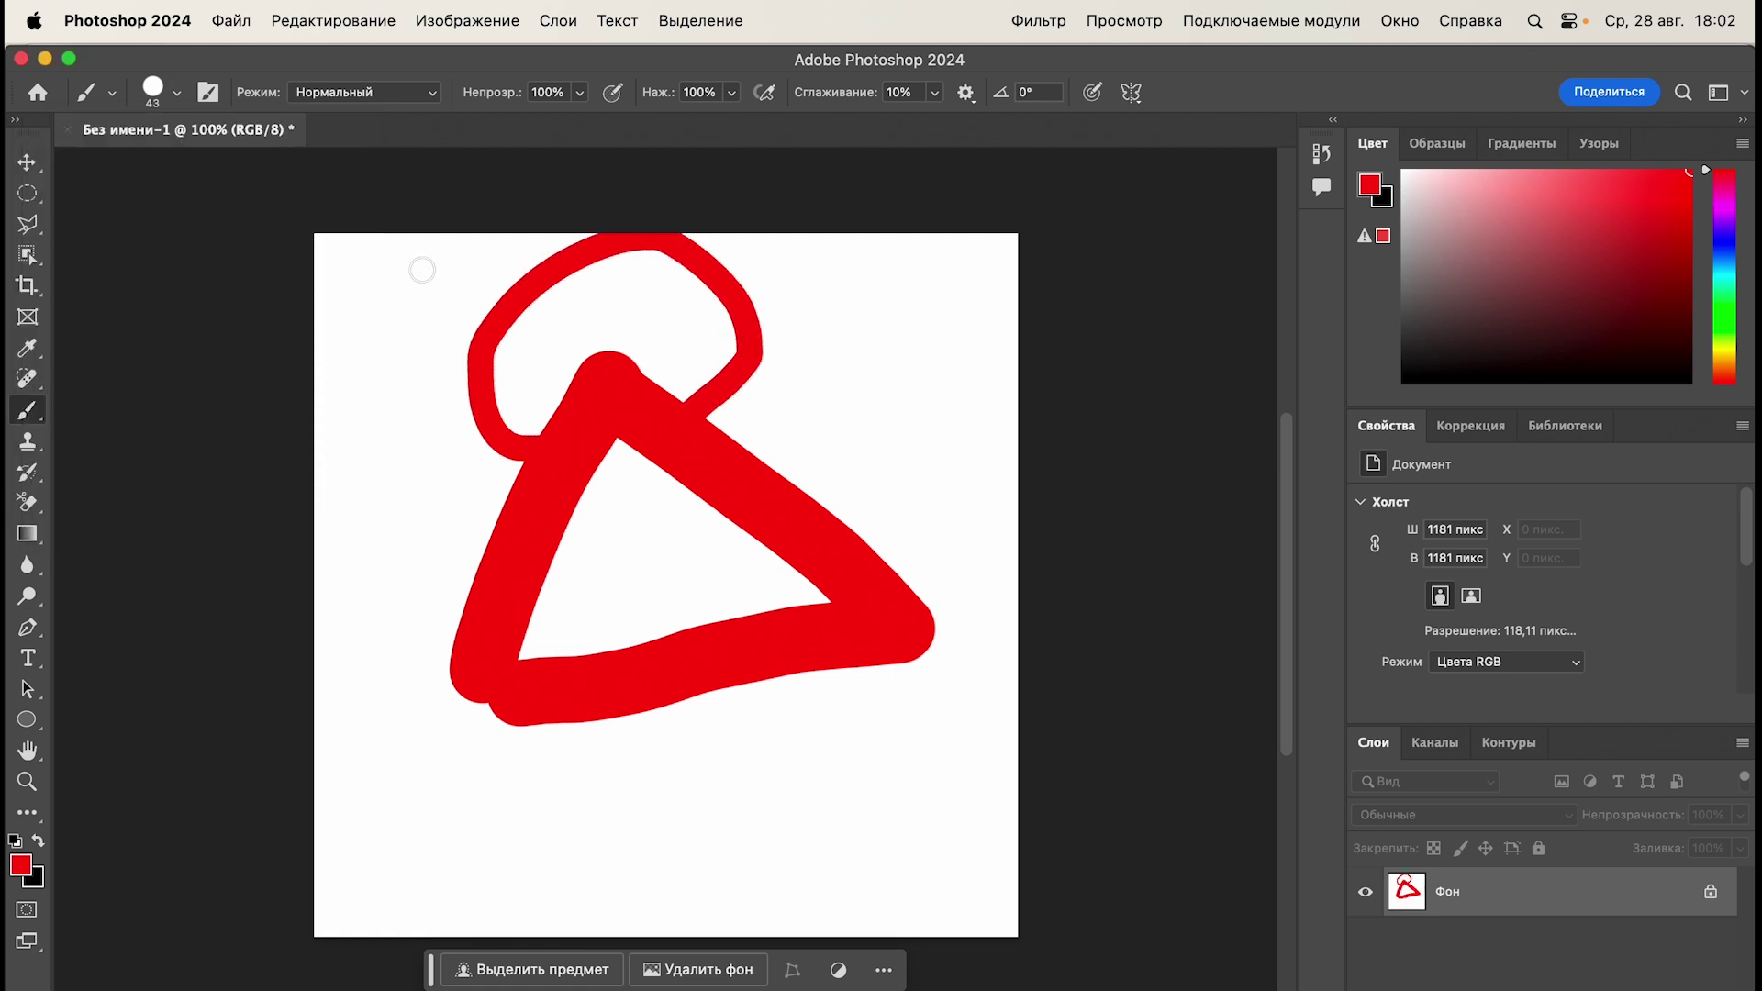
Step: Switch to the soft round brush (Мягкая круглая) and paint a short vertical stroke beside the triangle plus connected straight lines across the canvas
{"action": "left_click", "coordinate": [177, 93]}
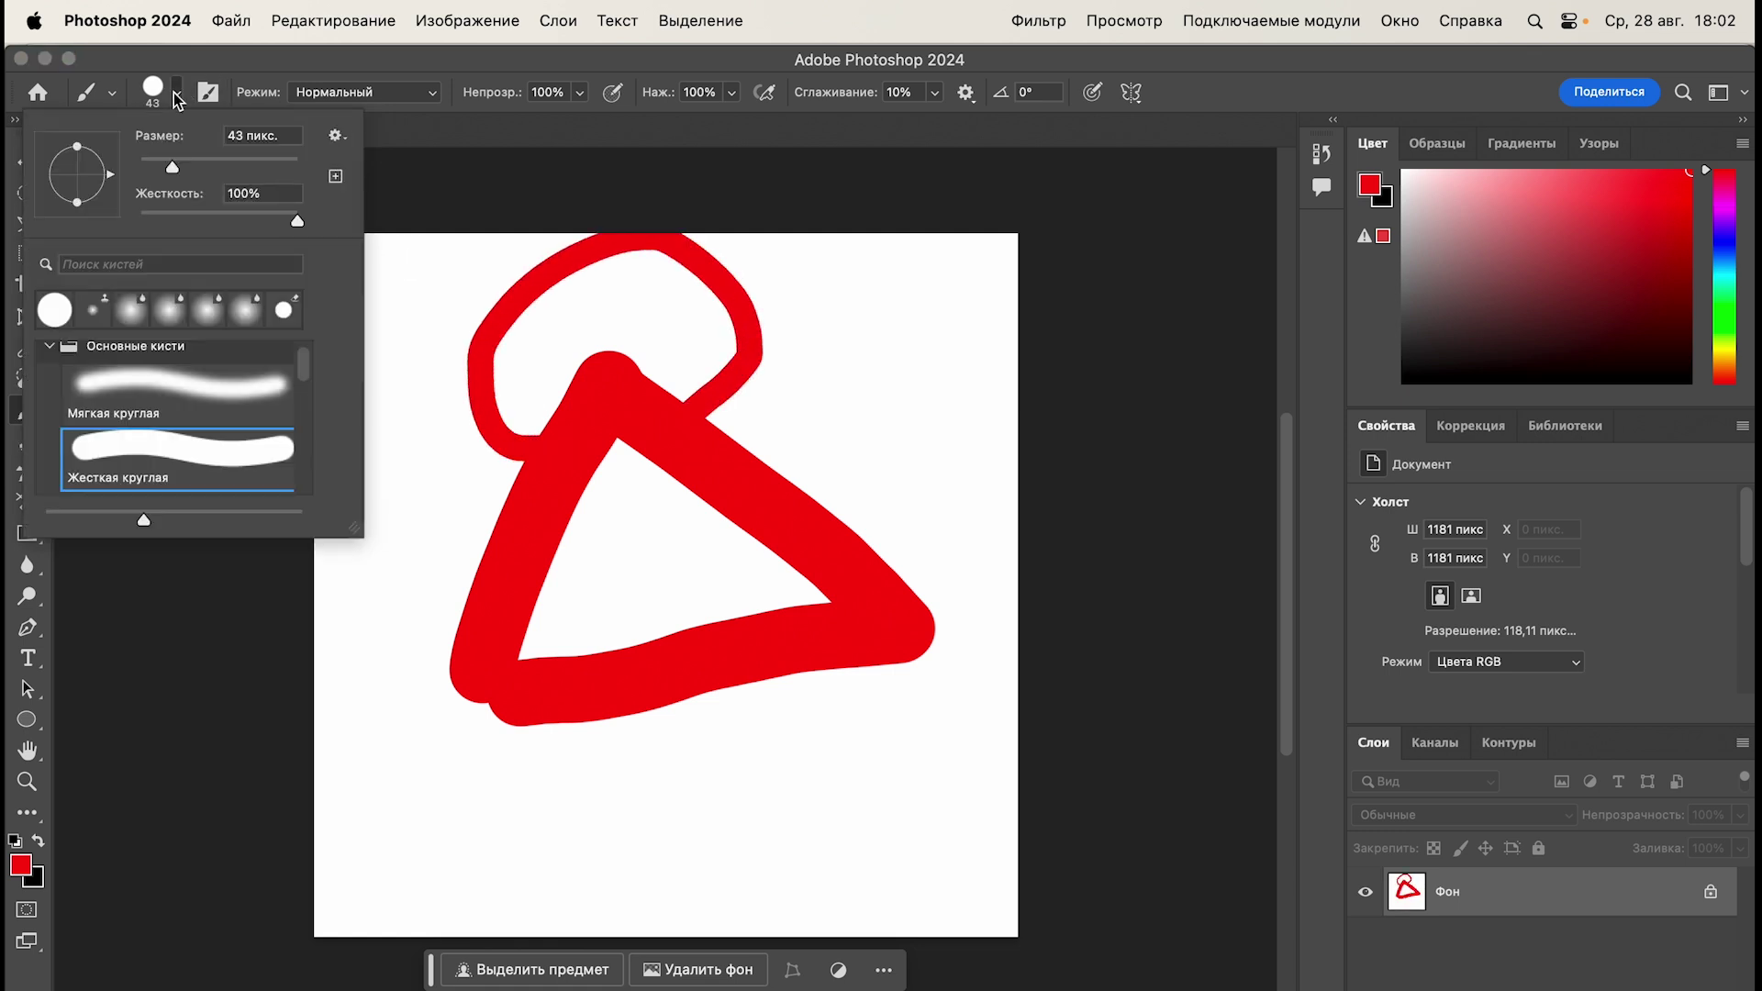
{"action": "left_click", "coordinate": [179, 386]}
{"action": "left_click_drag", "start_coordinate": [435, 487], "coordinate": [425, 654]}
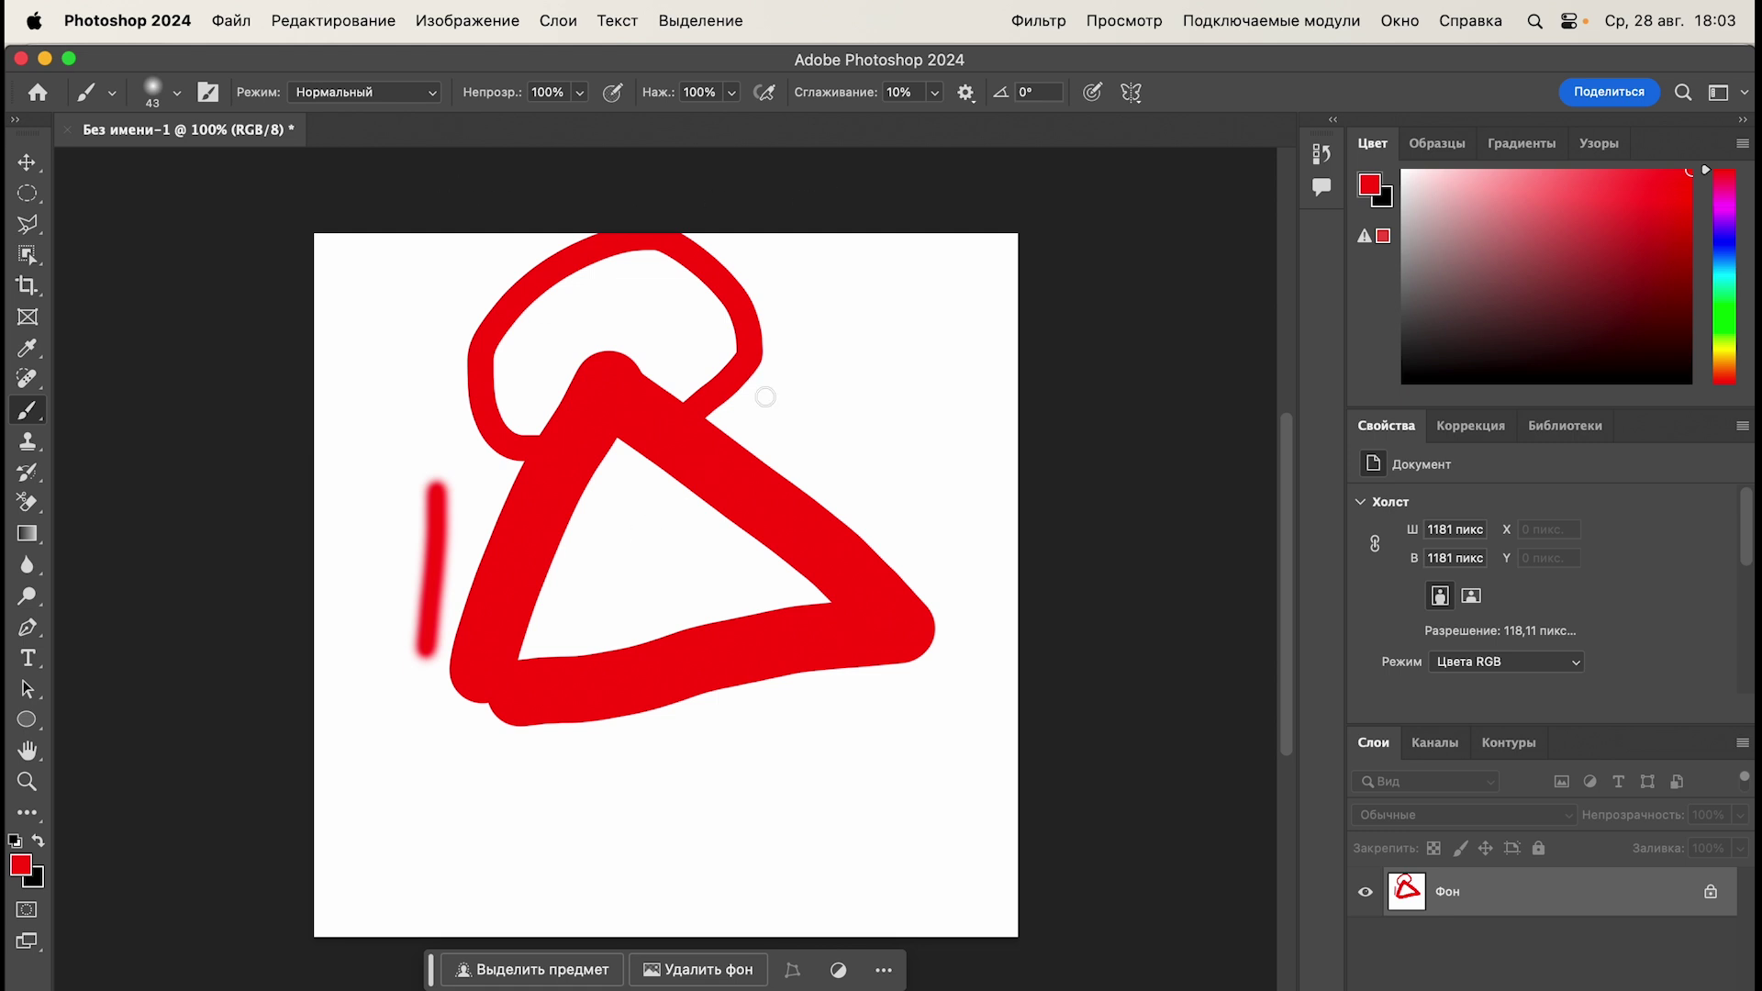
{"action": "left_click", "coordinate": [680, 487]}
{"action": "left_click", "coordinate": [542, 904], "text": "shift"}
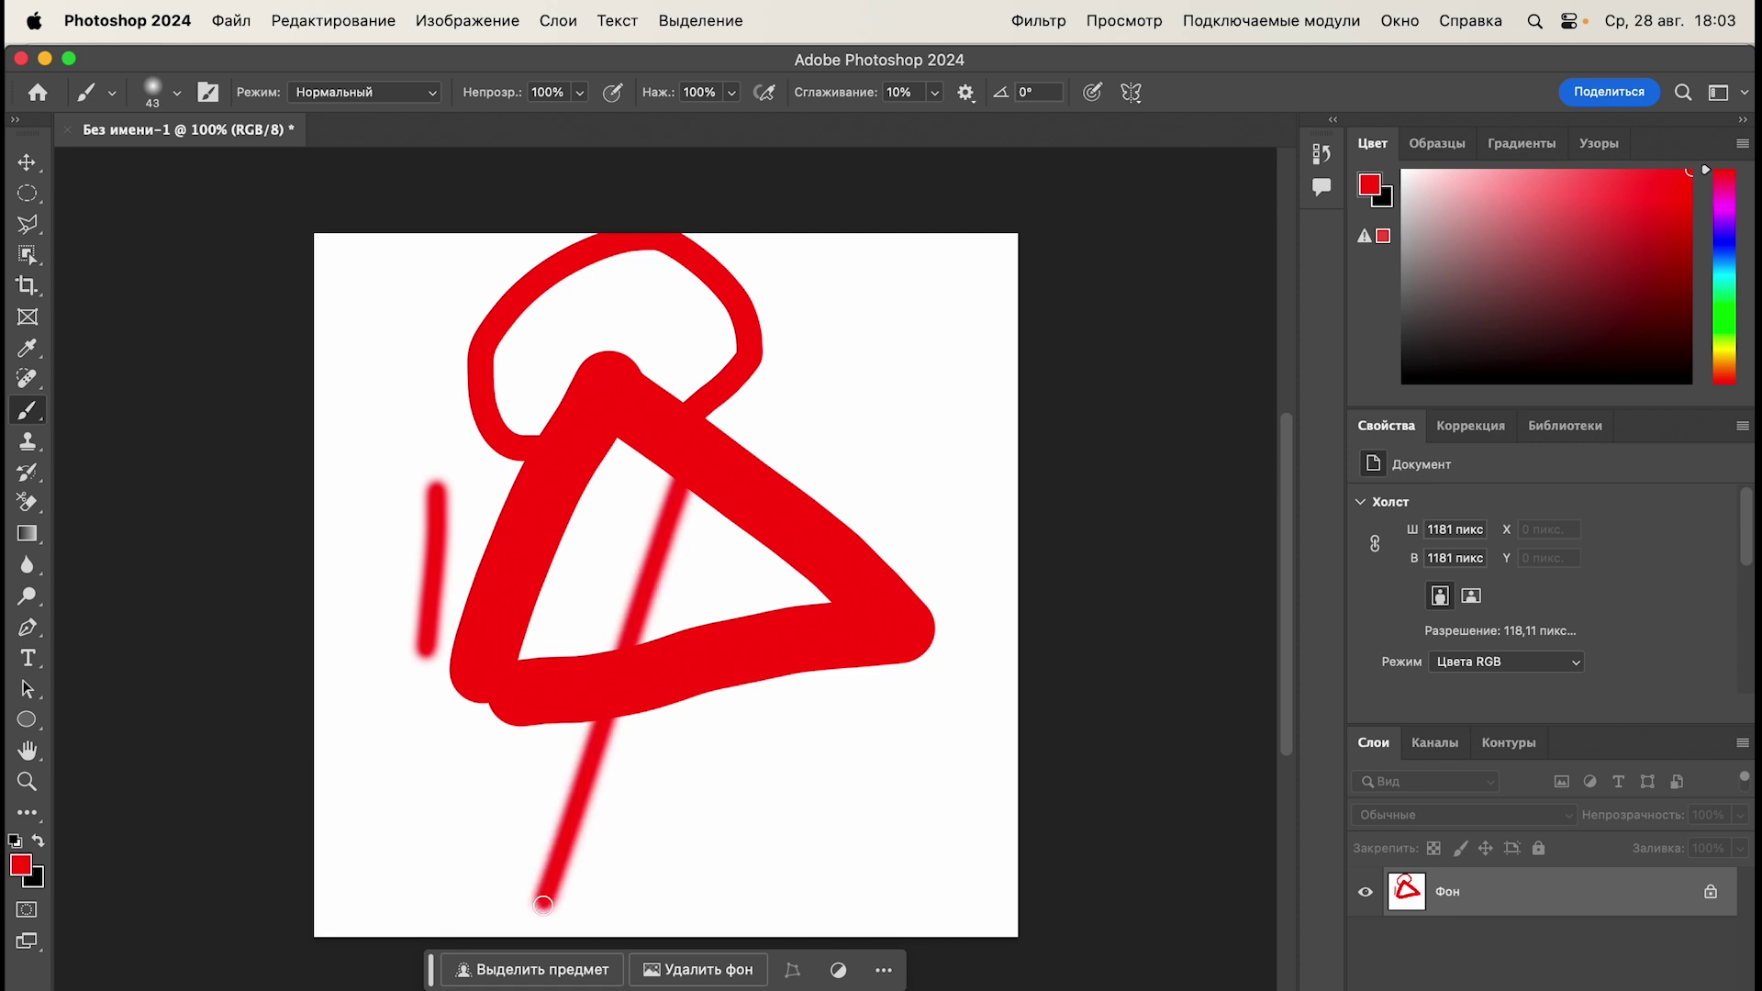
{"action": "left_click", "coordinate": [315, 558], "text": "shift"}
{"action": "left_click", "coordinate": [879, 415], "text": "shift"}
{"action": "mouse_move", "coordinate": [879, 416]}
{"action": "left_mouse_down"}
{"action": "mouse_move", "coordinate": [728, 987]}
{"action": "mouse_move", "coordinate": [664, 848]}
{"action": "mouse_move", "coordinate": [385, 469]}
{"action": "left_mouse_up"}
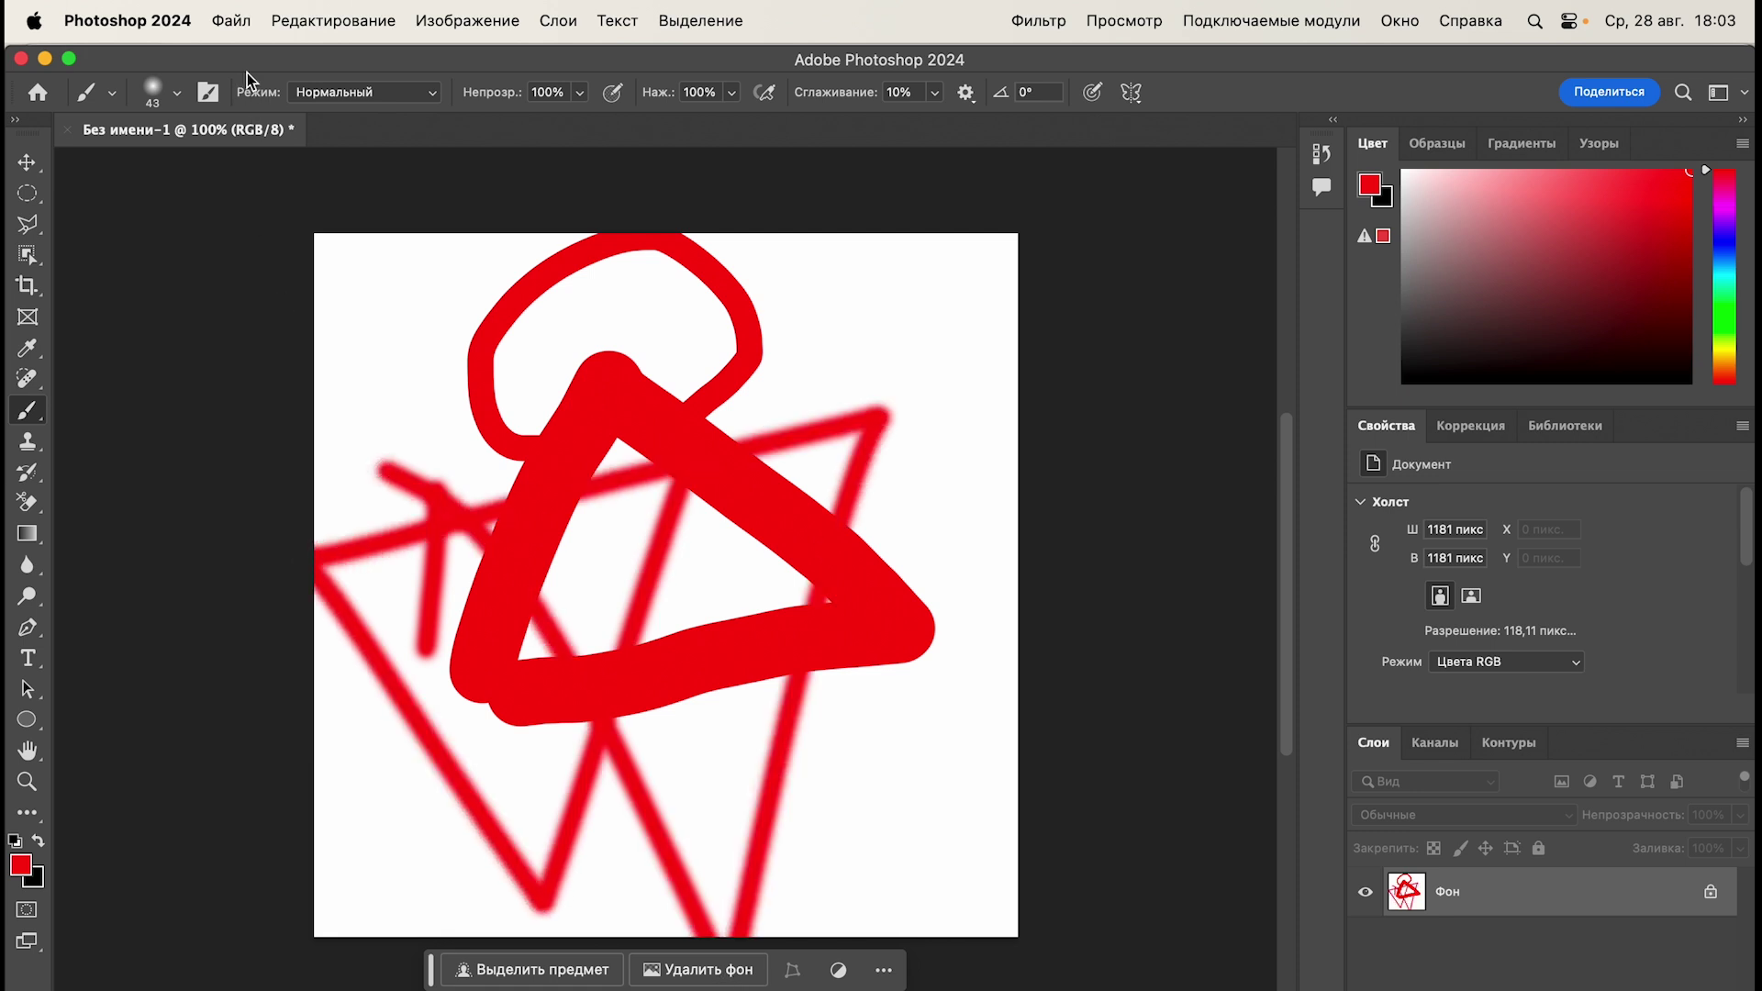
Step: Start saving a copy of the document and name the file Сапат
{"action": "left_click", "coordinate": [231, 22]}
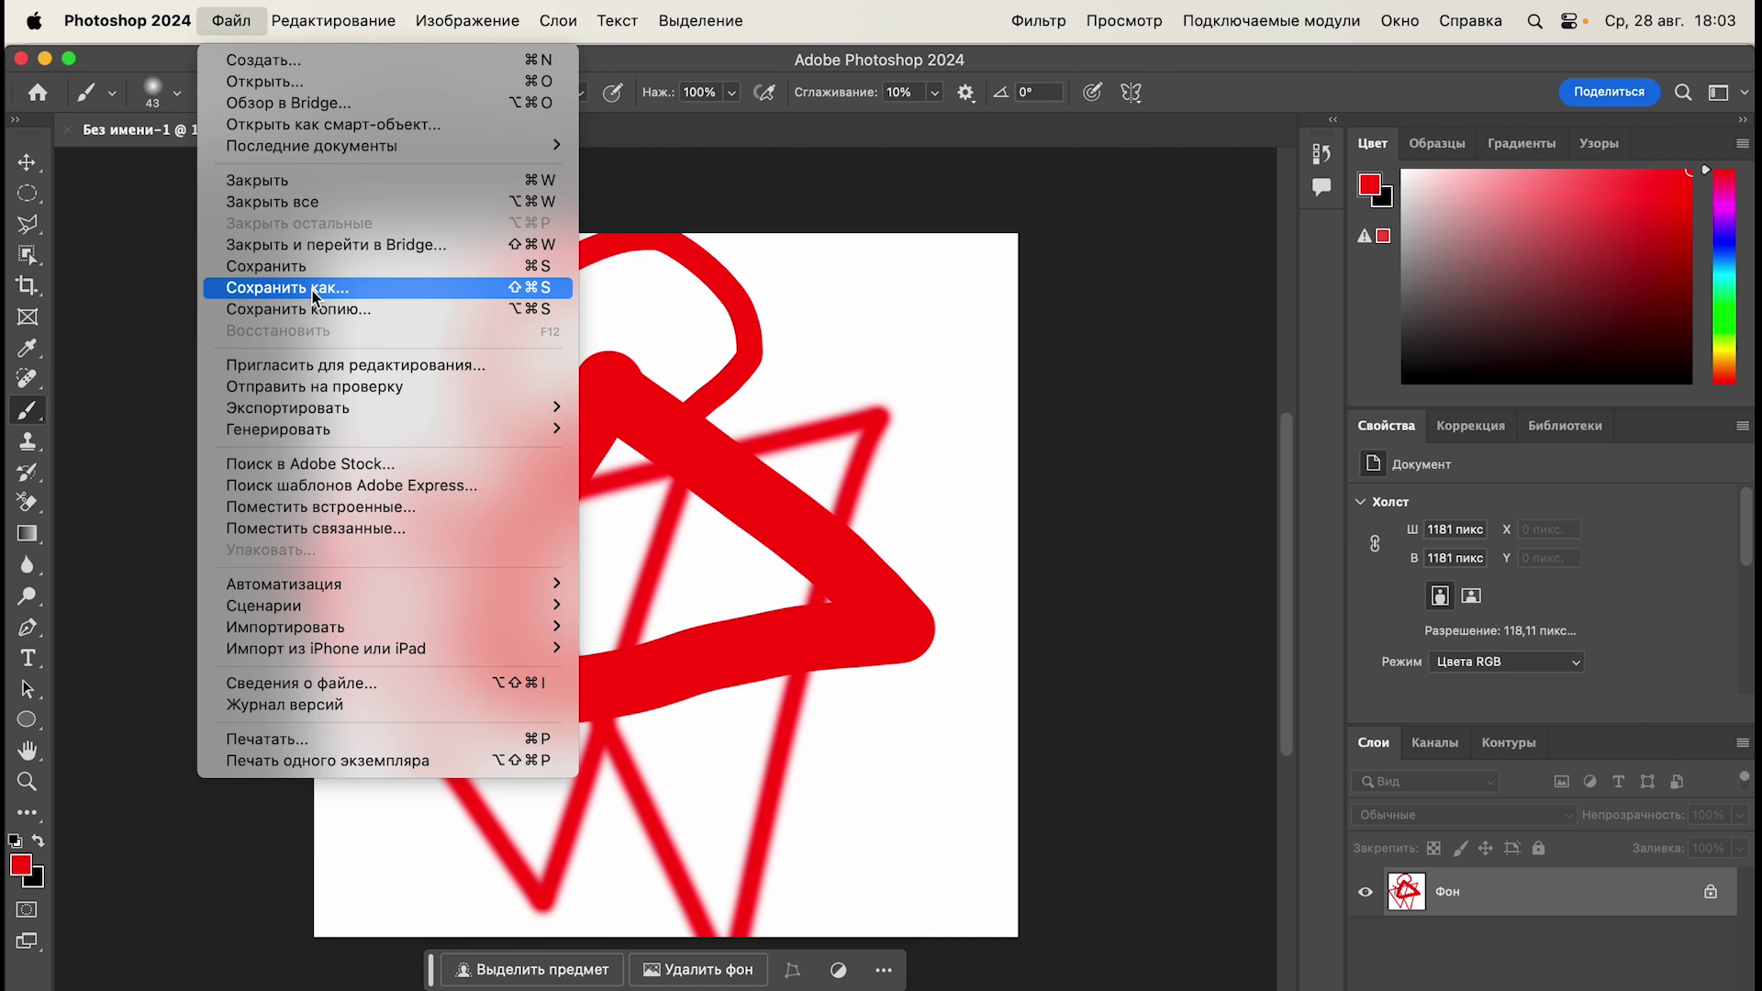
{"action": "left_click", "coordinate": [313, 288]}
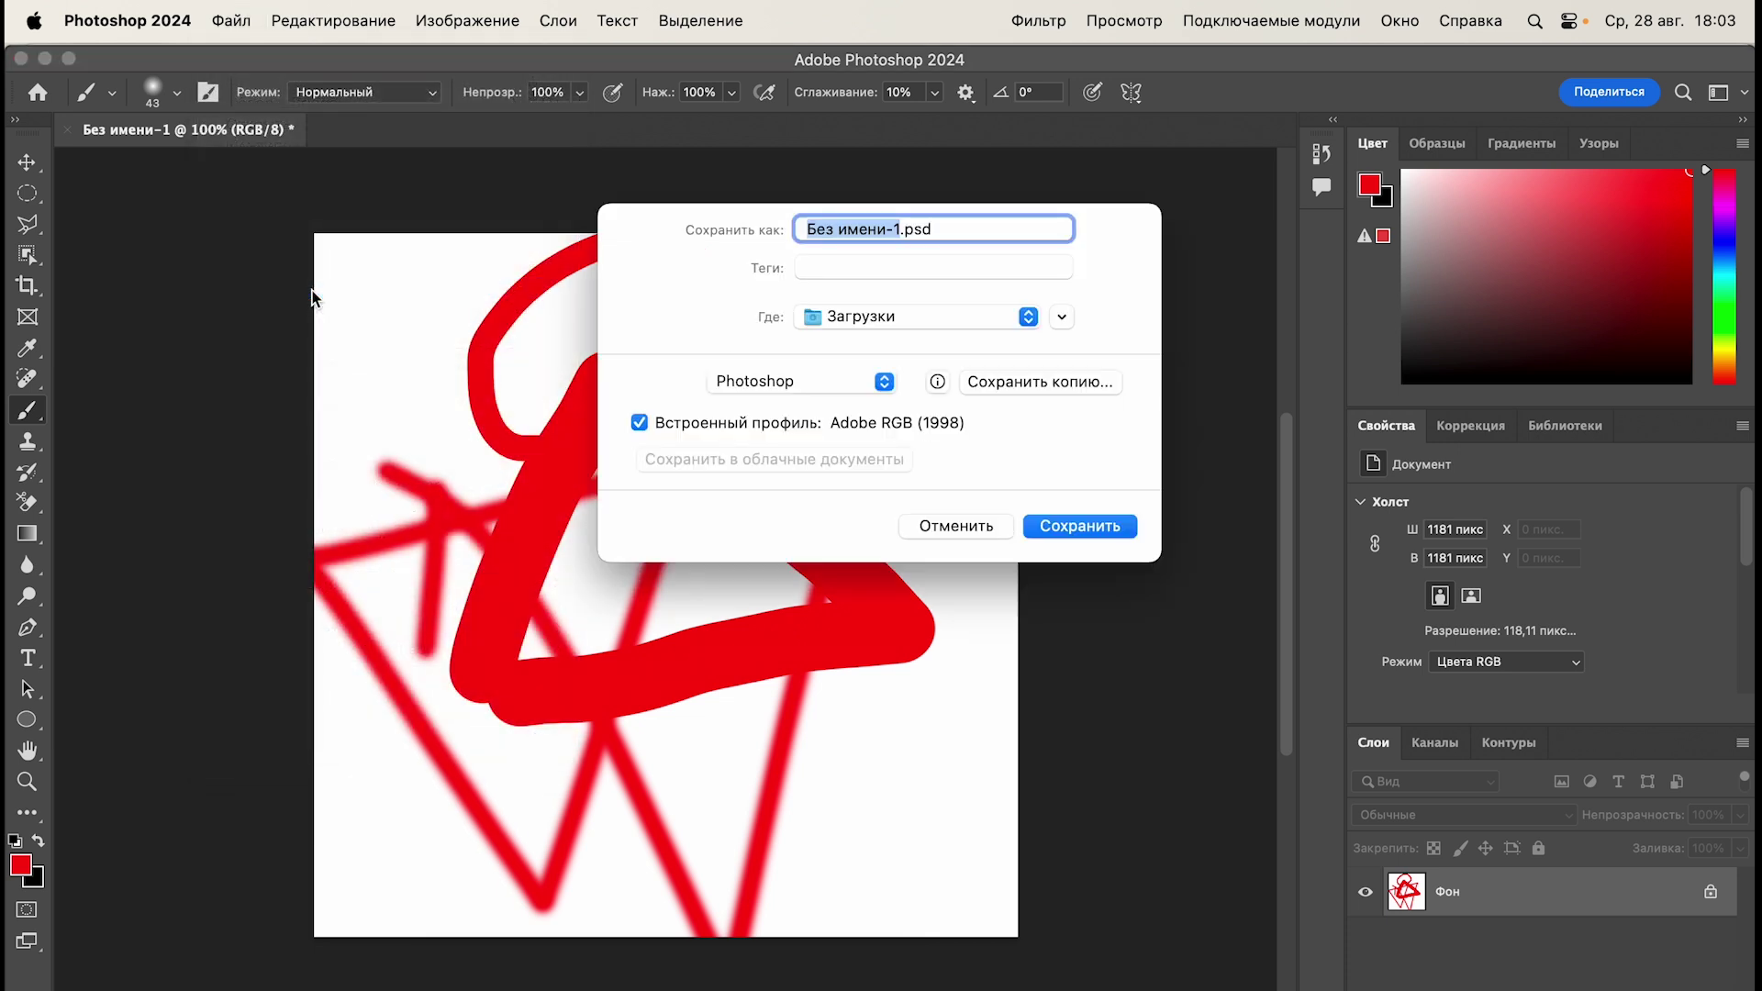
{"action": "left_click", "coordinate": [1035, 383]}
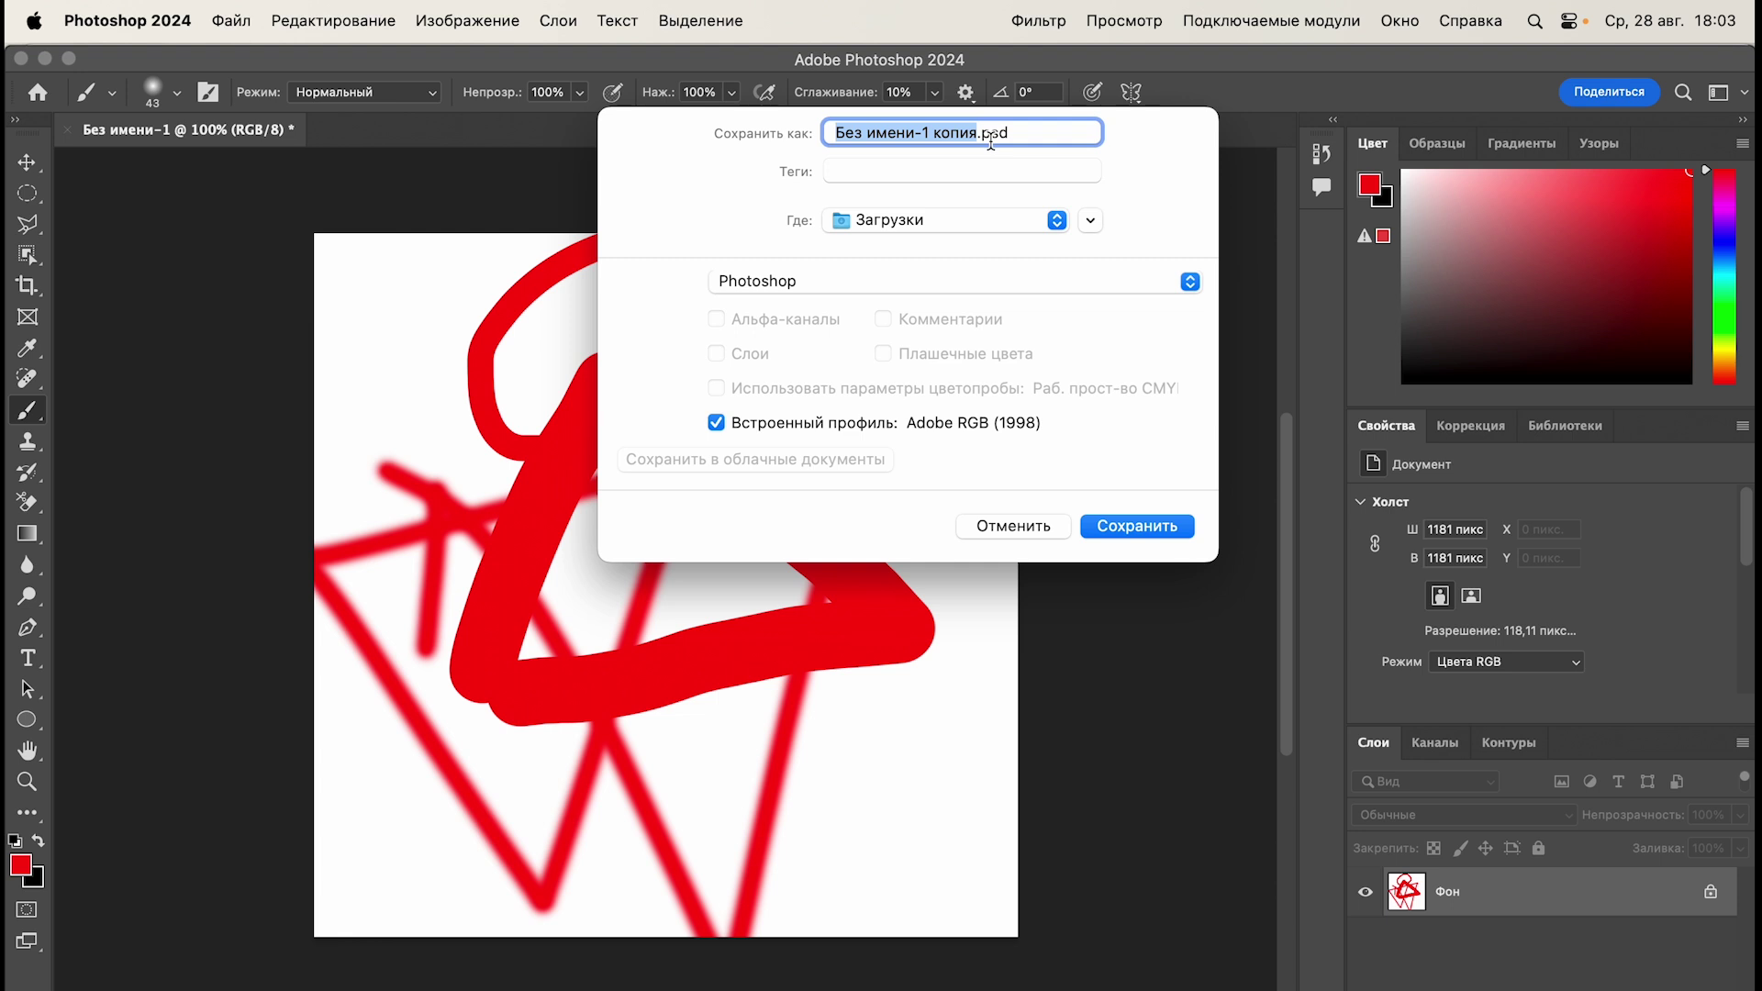
{"action": "left_click_drag", "start_coordinate": [980, 136], "coordinate": [1015, 136]}
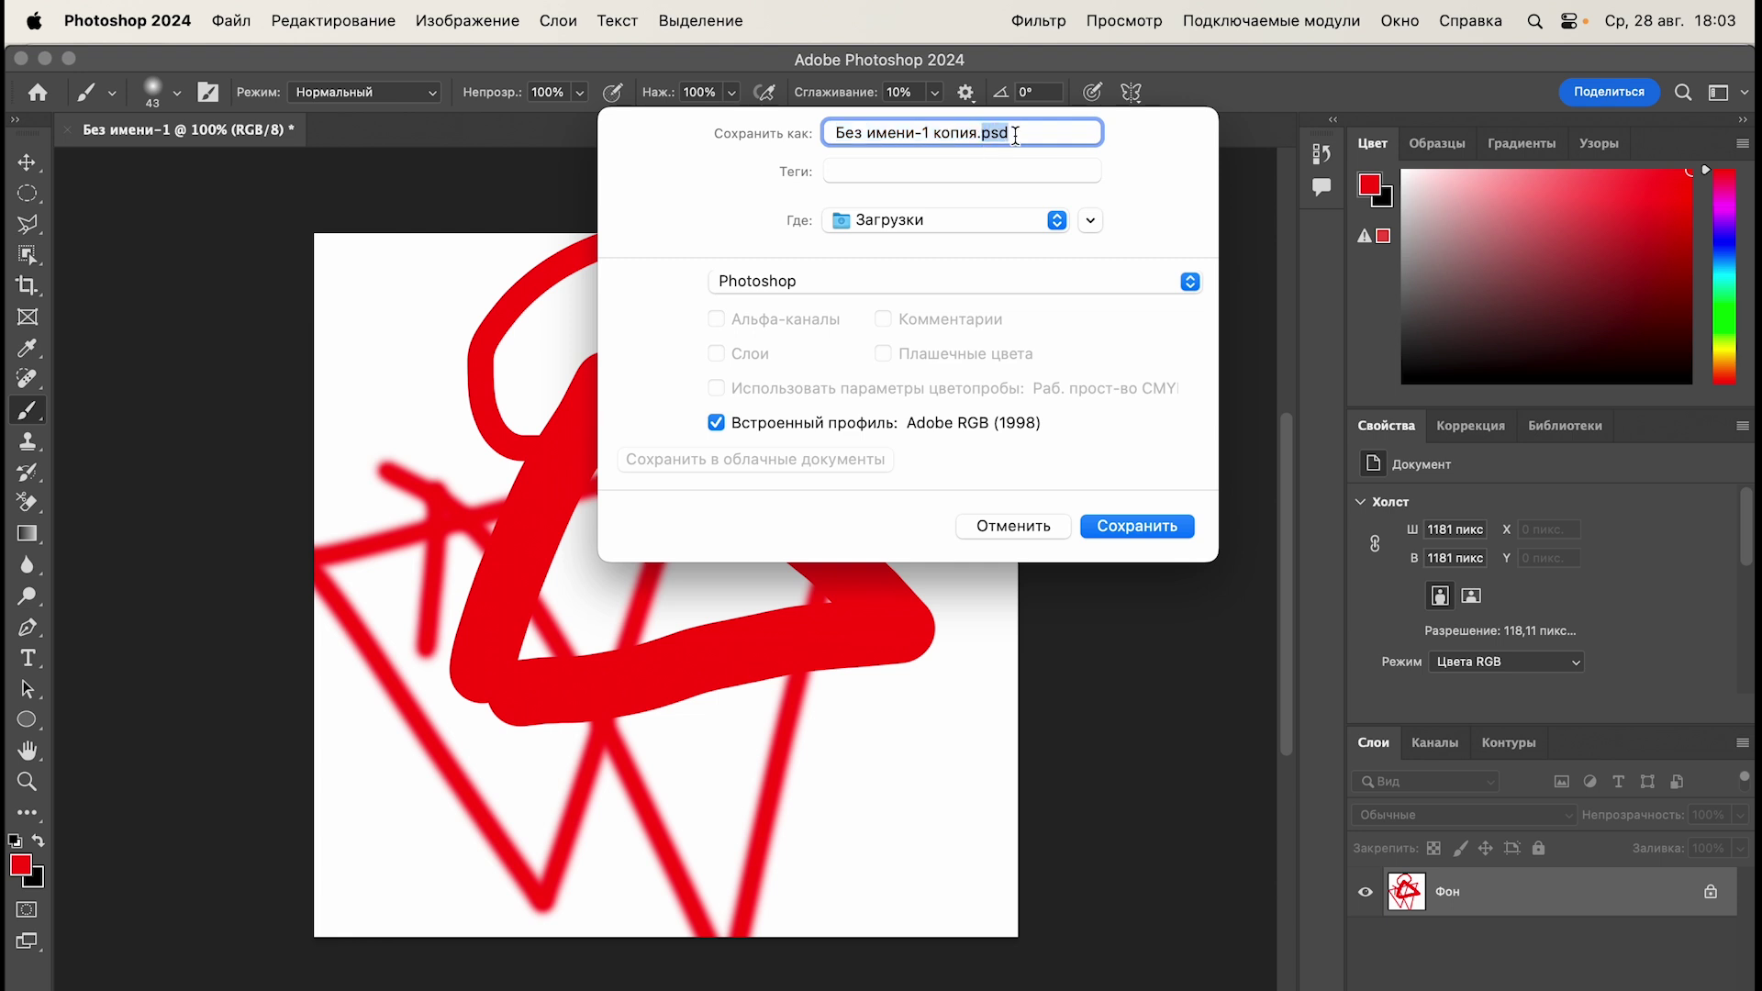
{"action": "left_click", "coordinate": [1002, 134]}
{"action": "left_click_drag", "start_coordinate": [976, 136], "coordinate": [815, 139]}
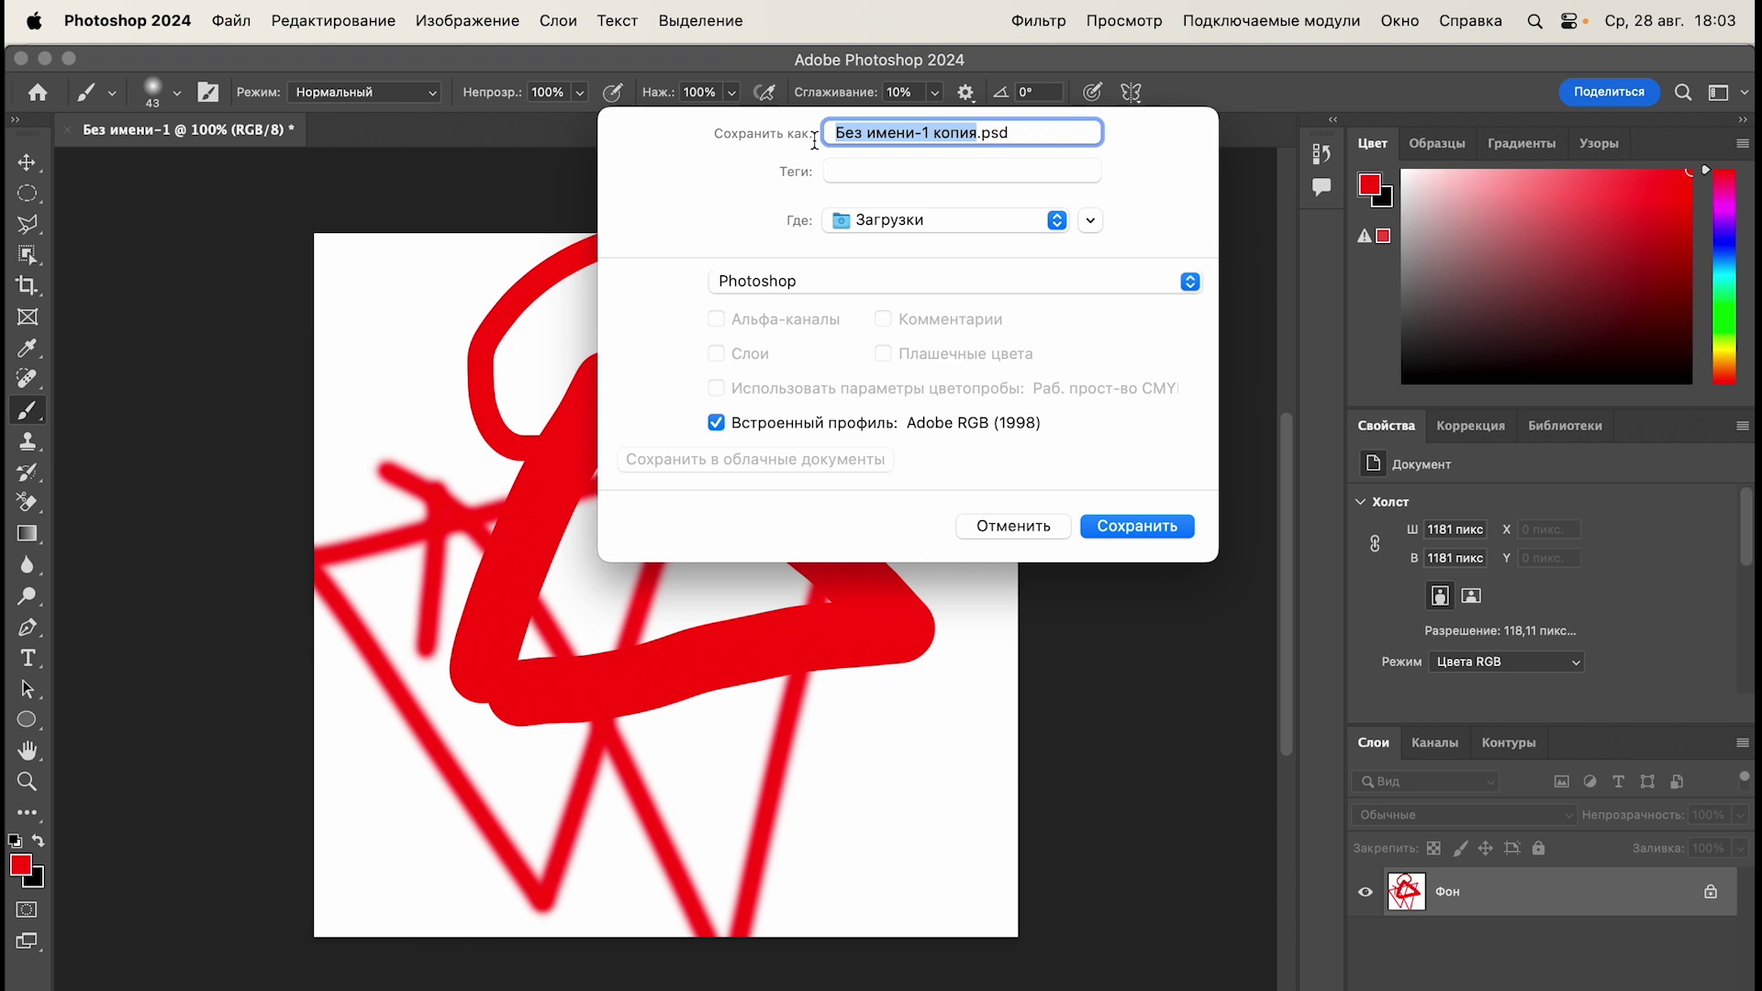
{"action": "type", "text": "Салат"}
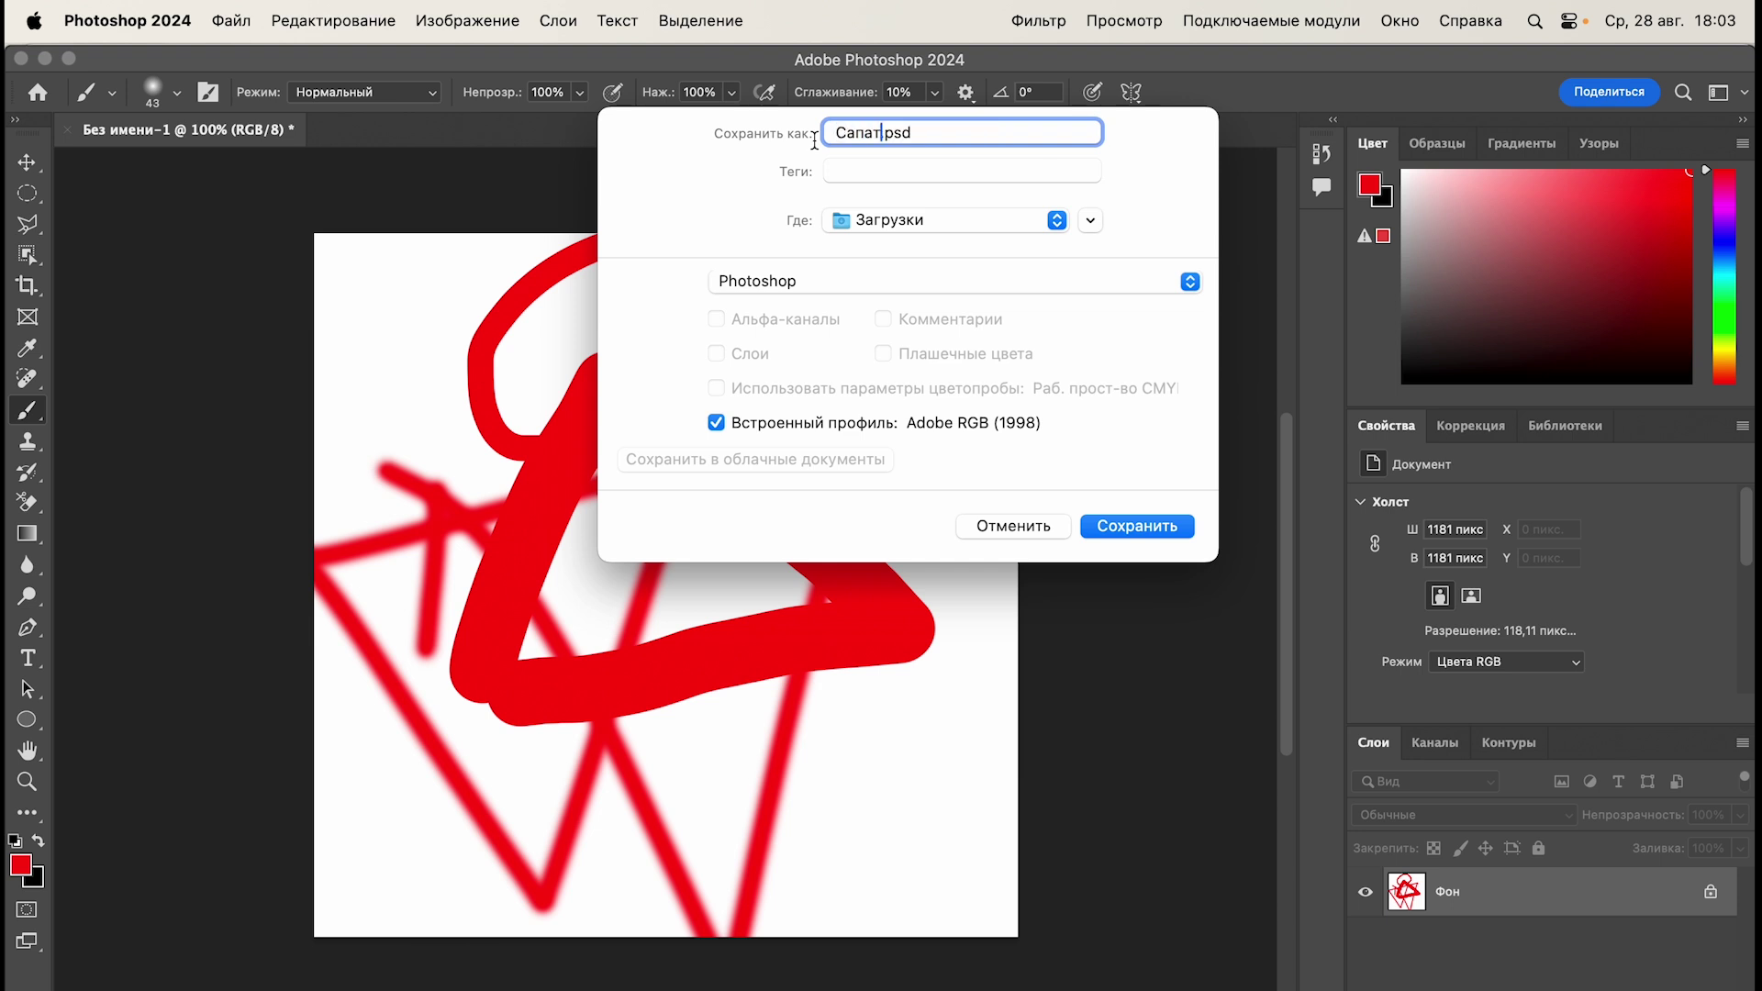
Step: Set the copy's format to JPEG and save it in the Загрузки folder at quality 12 with the progressive option
{"action": "left_click", "coordinate": [985, 275]}
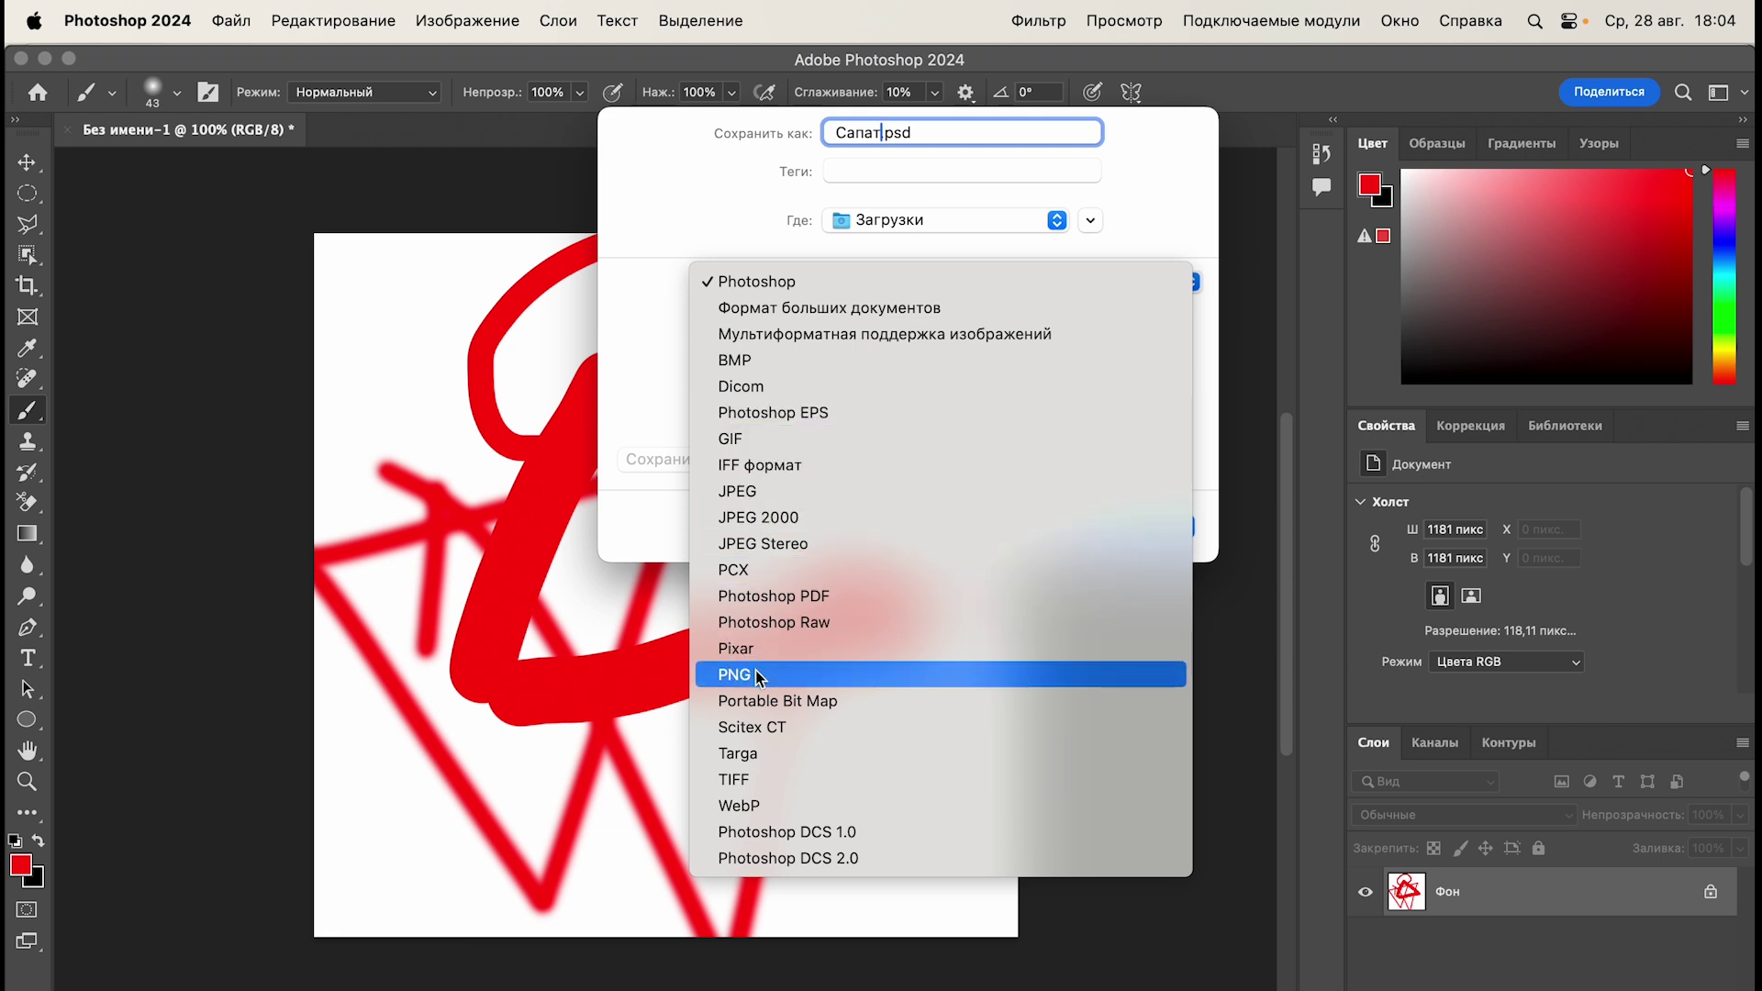
{"action": "left_click", "coordinate": [765, 493]}
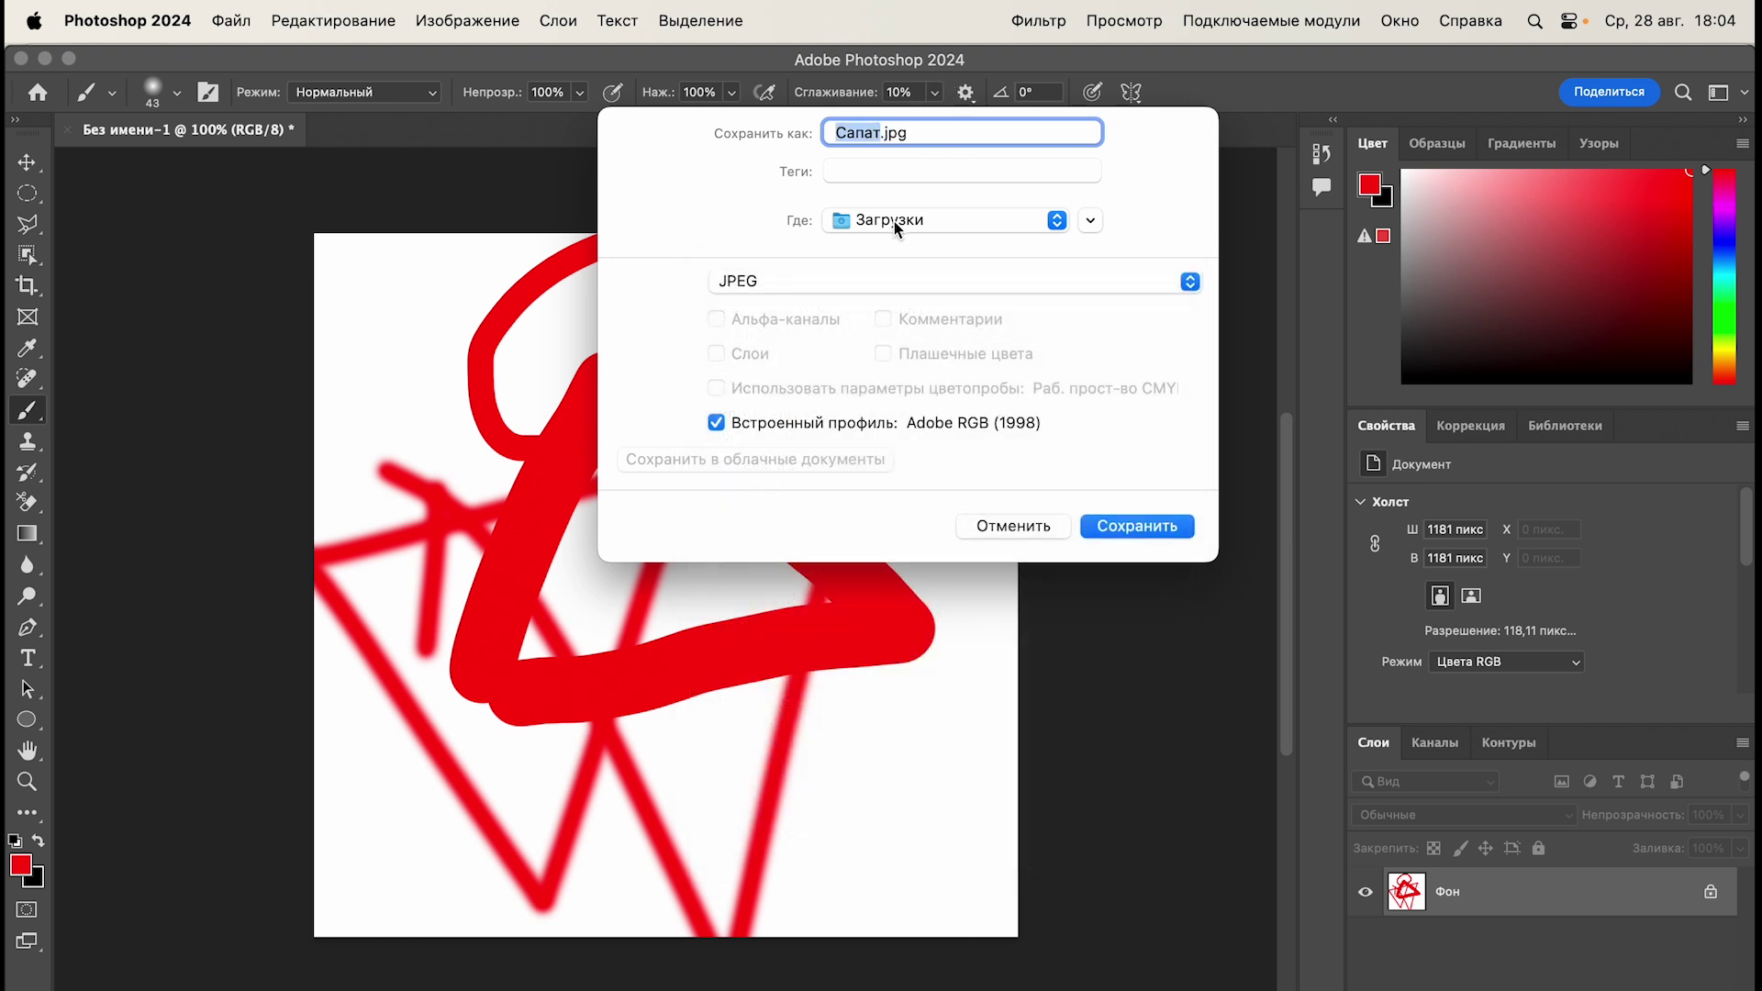
{"action": "left_click", "coordinate": [1162, 525]}
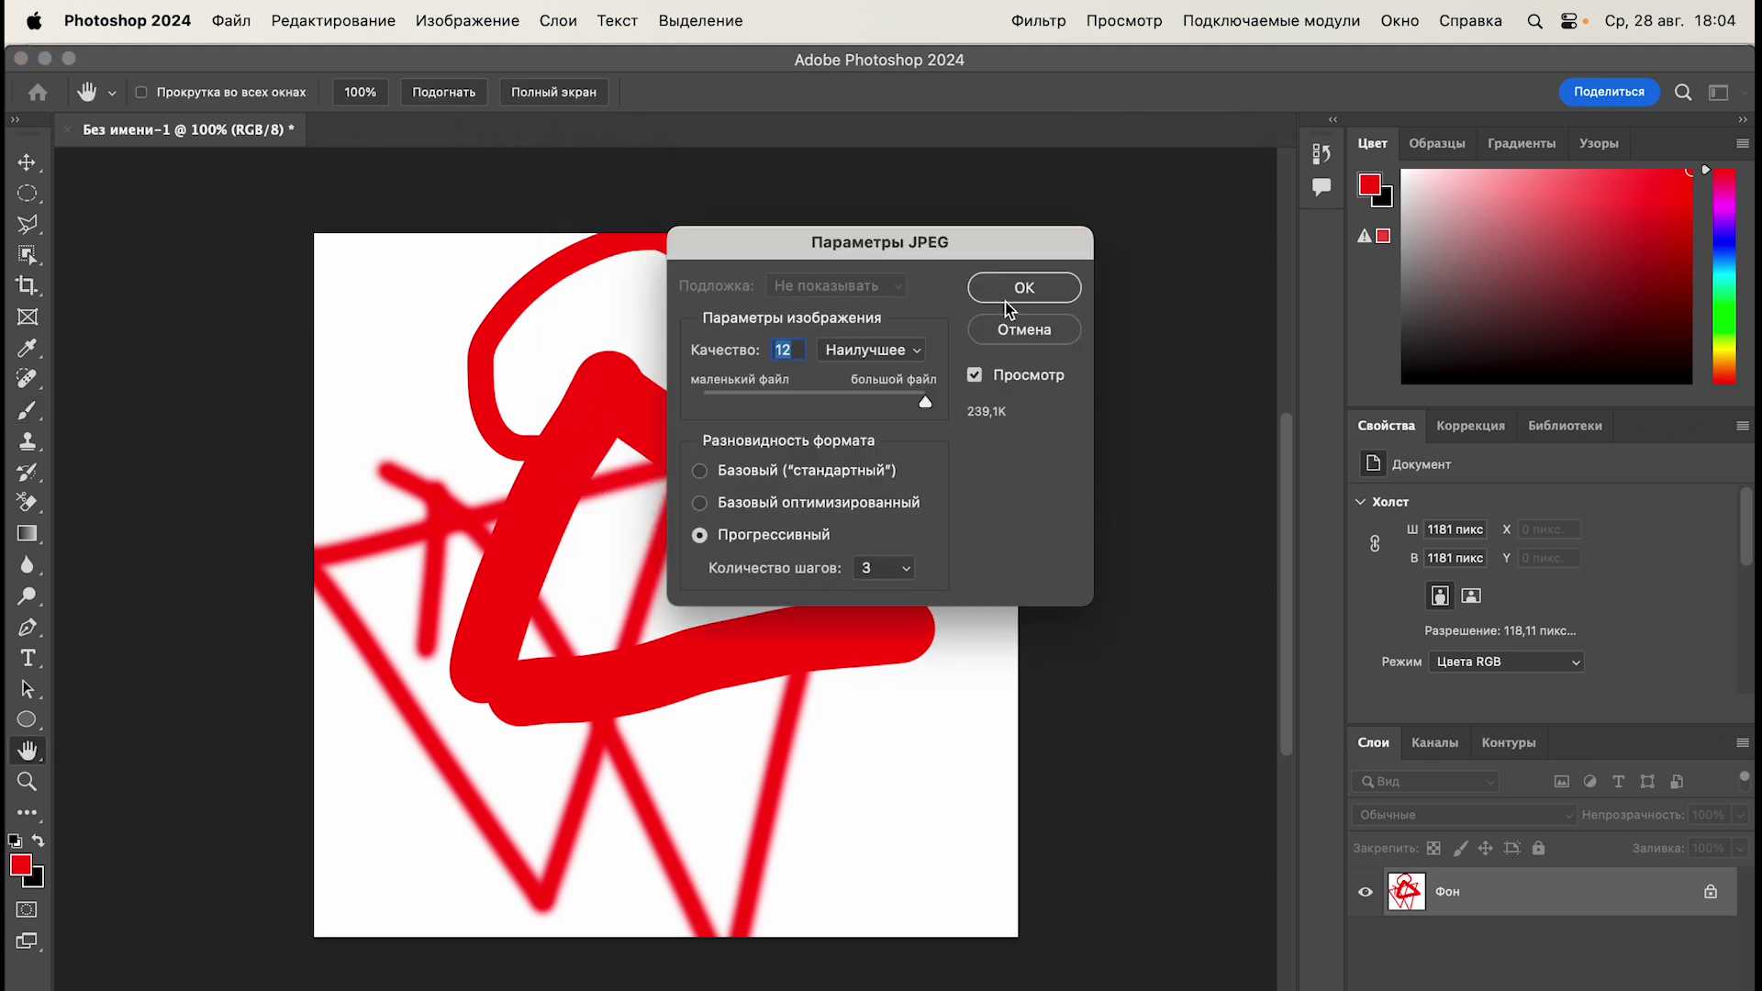
{"action": "left_click", "coordinate": [1055, 292]}
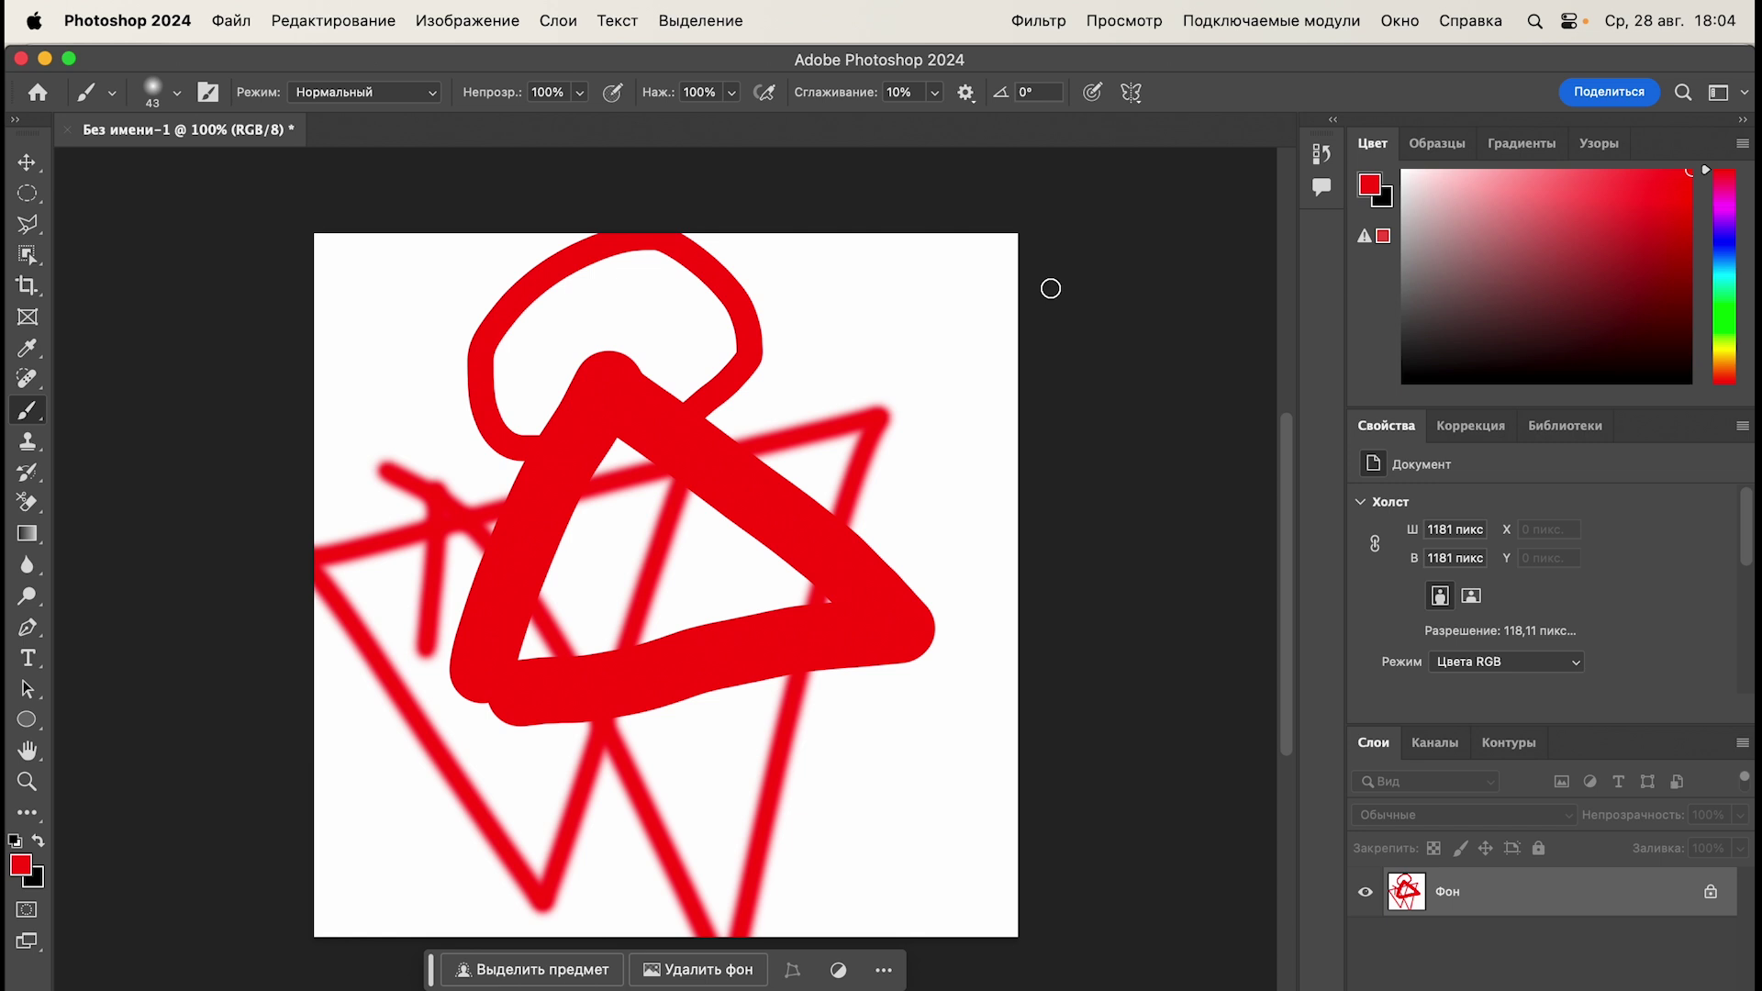